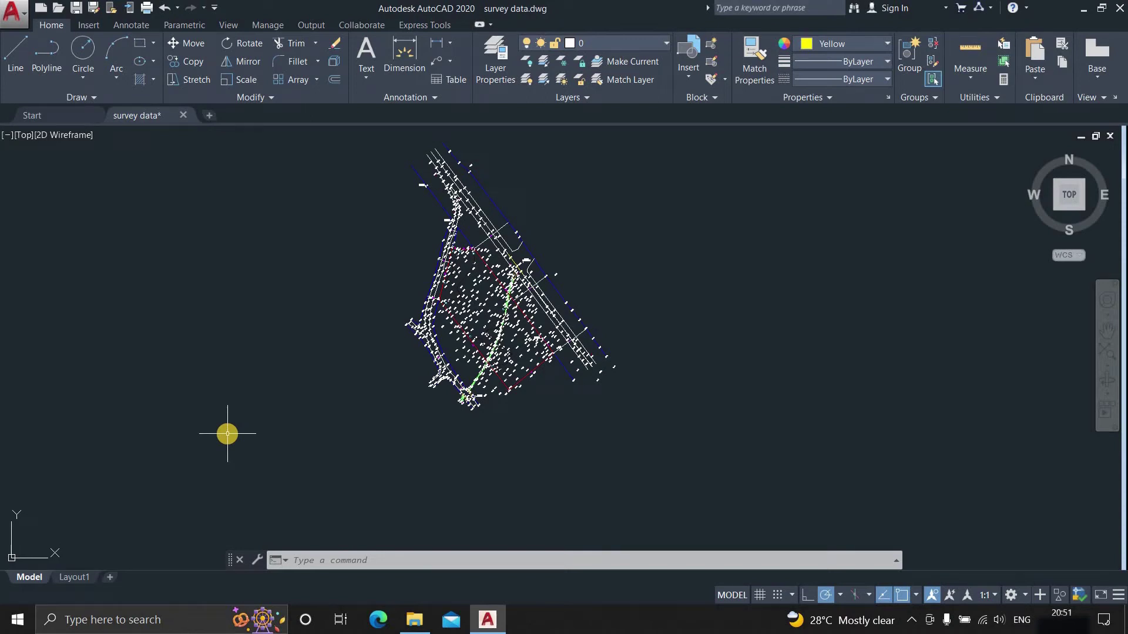
# Zoom to show everything in the survey drawing, and undo the view change
pyautogui.moveTo(284, 403); pyautogui.dragTo(303, 452, button='middle')
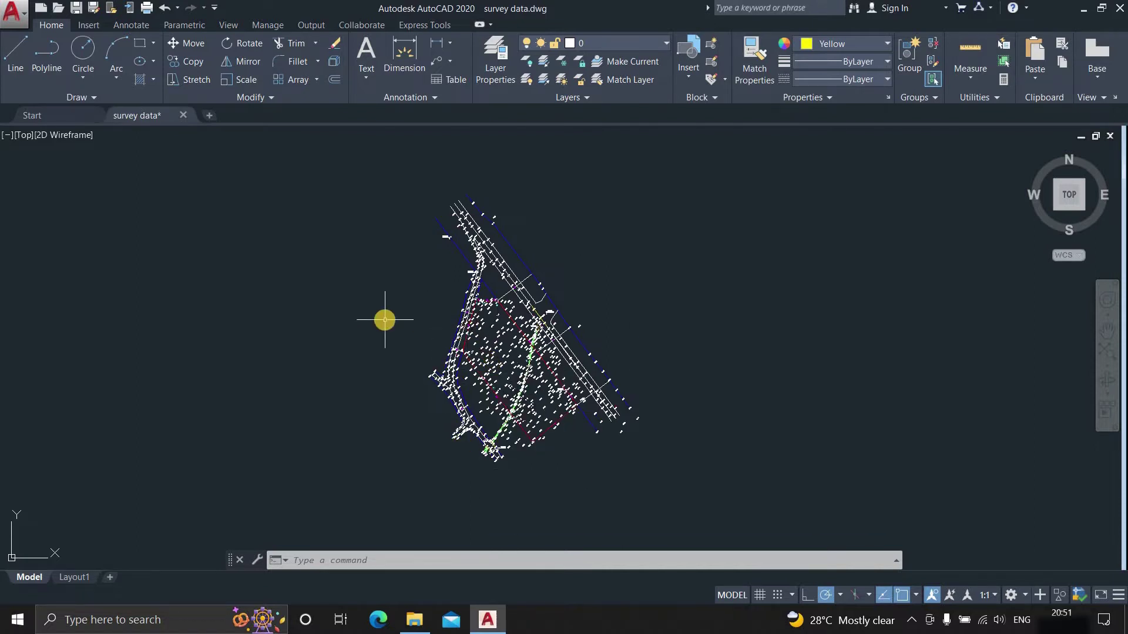
pyautogui.press('Return')
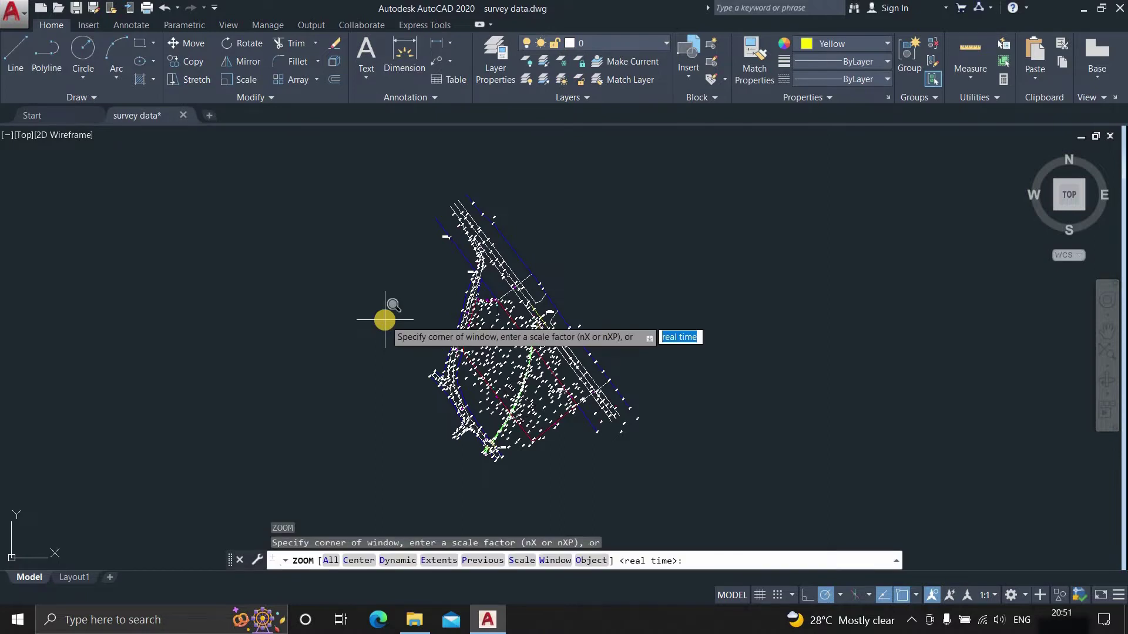
pyautogui.press('Escape')
pyautogui.write('z')
pyautogui.press('Return')
pyautogui.write('a')
pyautogui.press('Return')
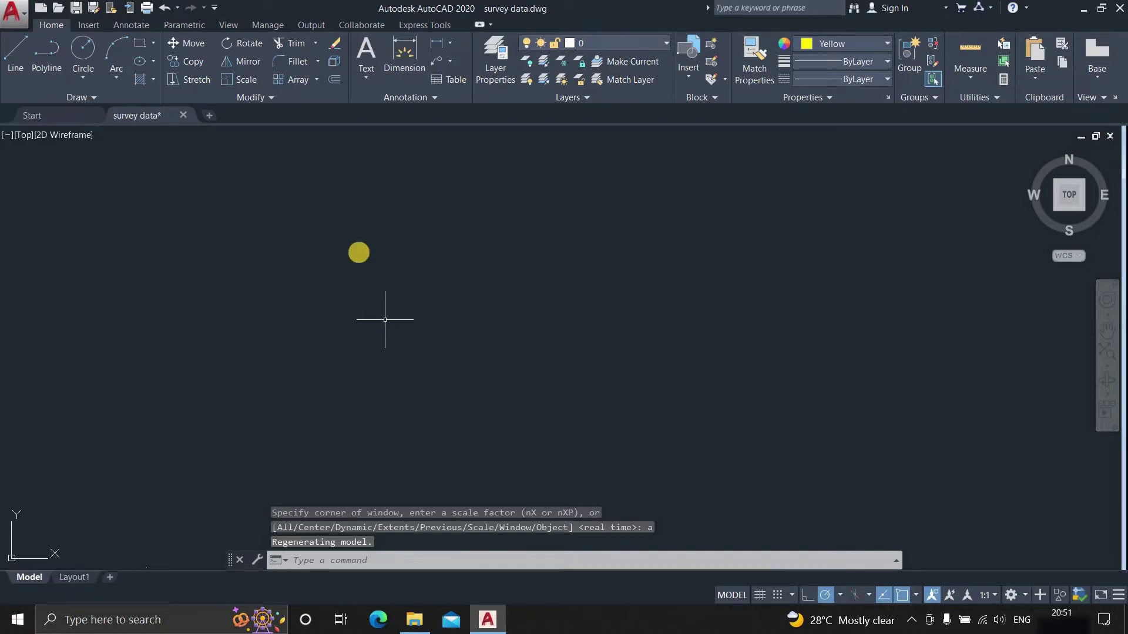
pyautogui.click(167, 10)
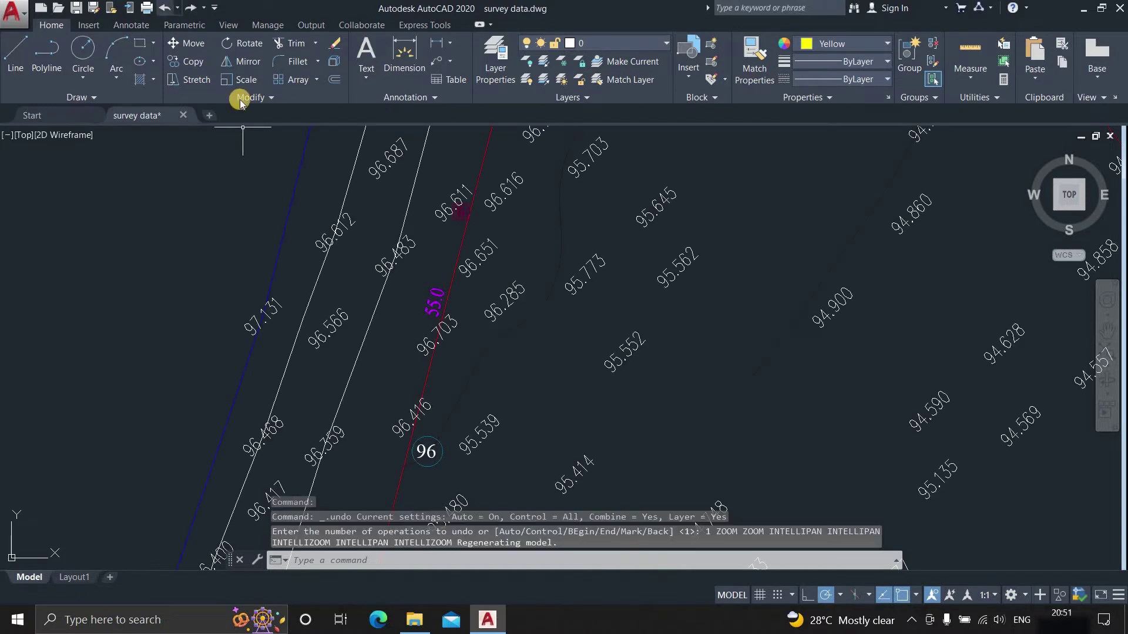
# Select one spot level text, extend the selection to all similar spot levels, and delete them
pyautogui.click(613, 373)
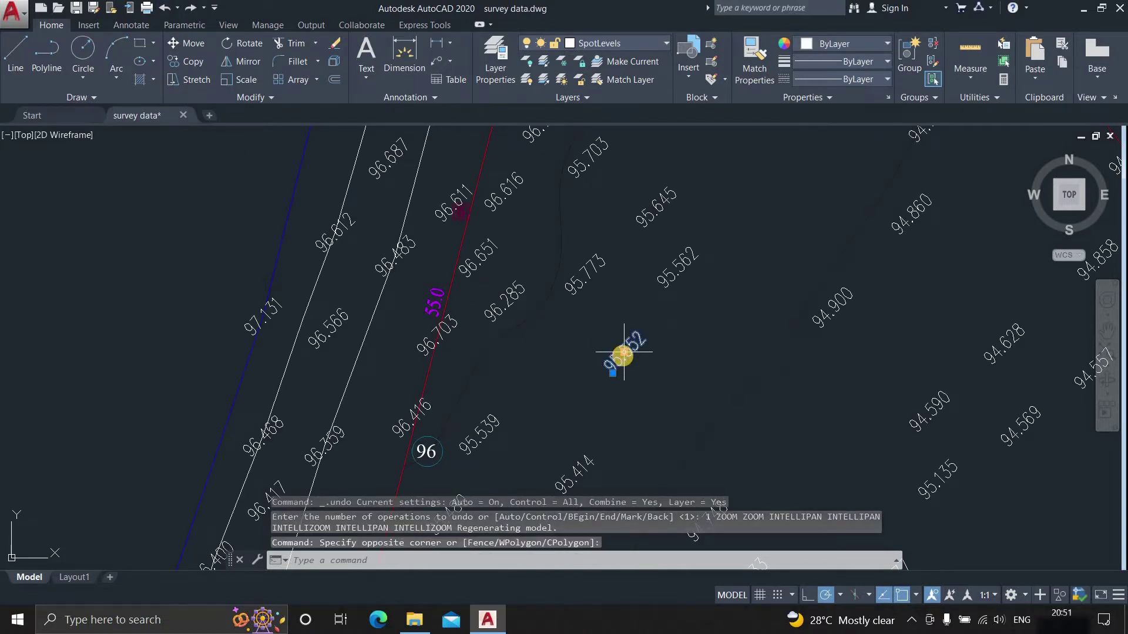
pyautogui.write('sele')
pyautogui.click(713, 403)
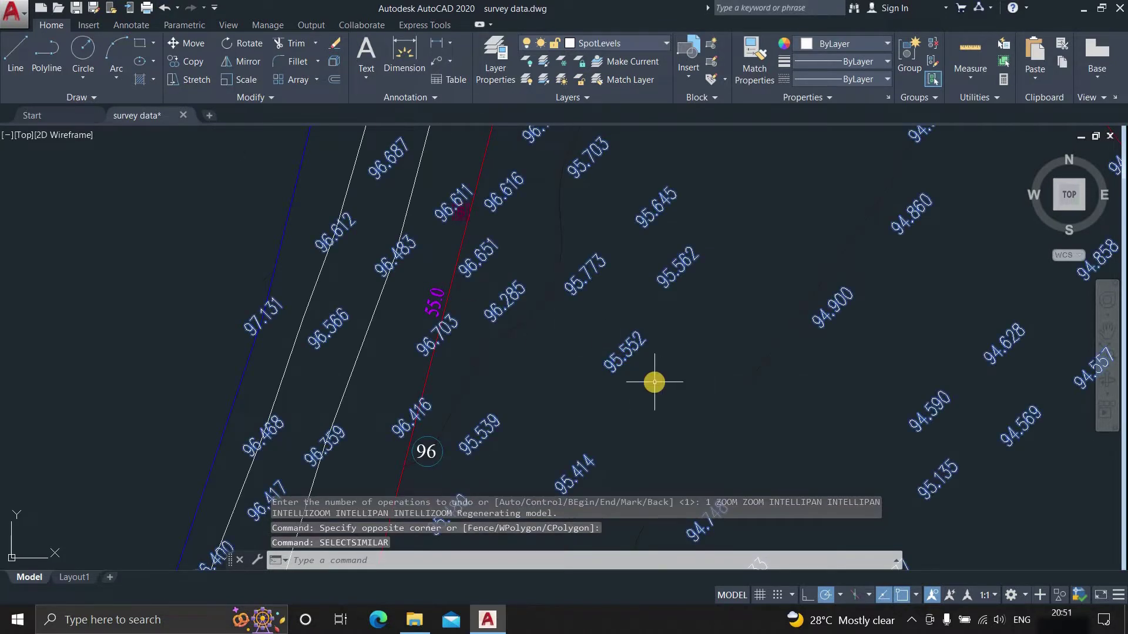
pyautogui.press('Delete')
pyautogui.scroll(-6, 646, 382)
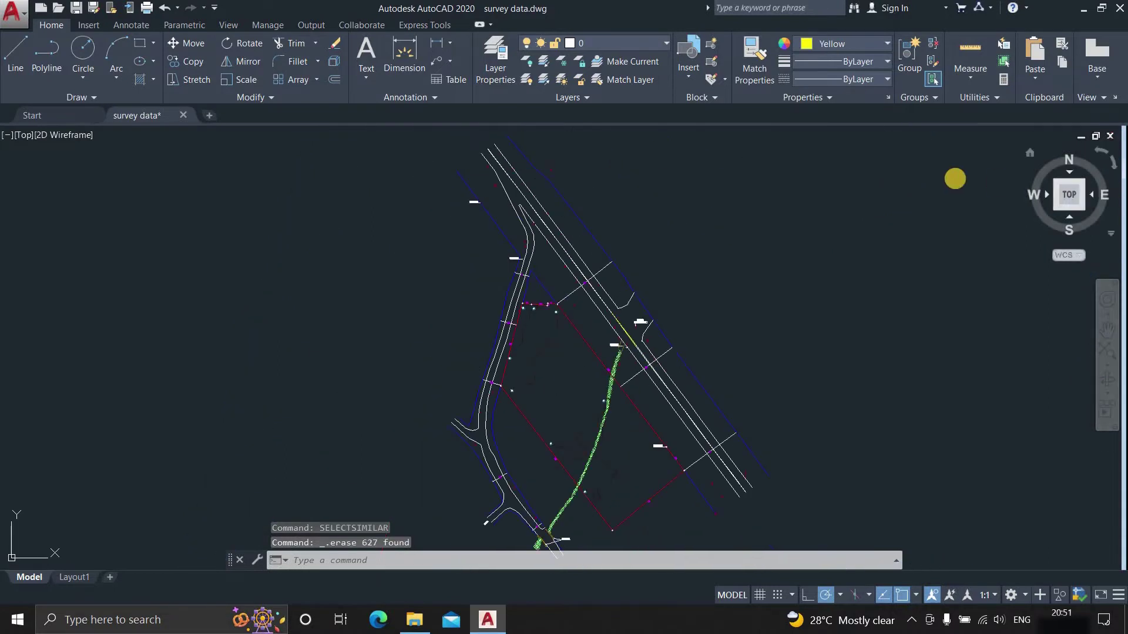
# Select everything in the drawing, exclude the main road and boundary plan from the selection, and delete the remaining stray object
pyautogui.press('Escape')
pyautogui.press('Escape')
pyautogui.hotkey('ctrl', 'a')
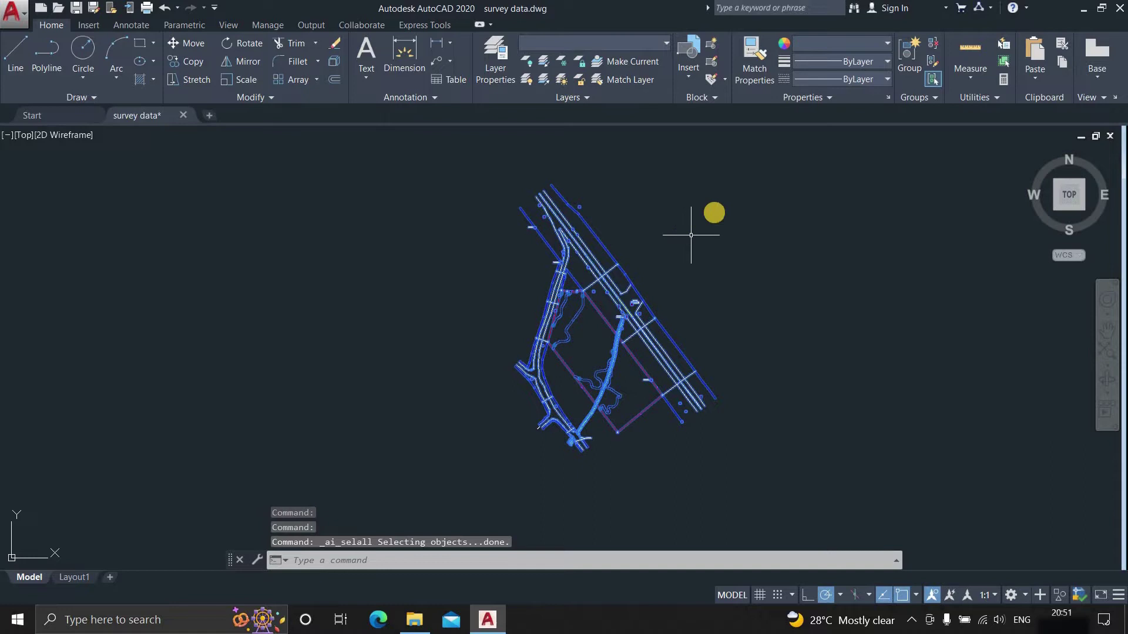
pyautogui.click(750, 177)
pyautogui.click(449, 460)
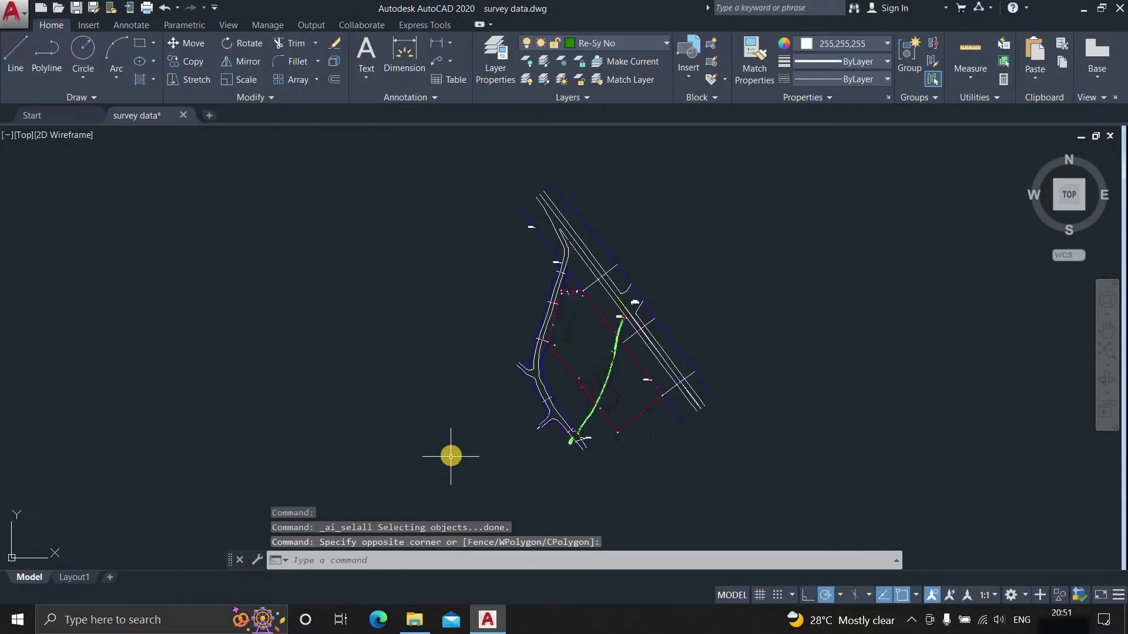
pyautogui.press('Delete')
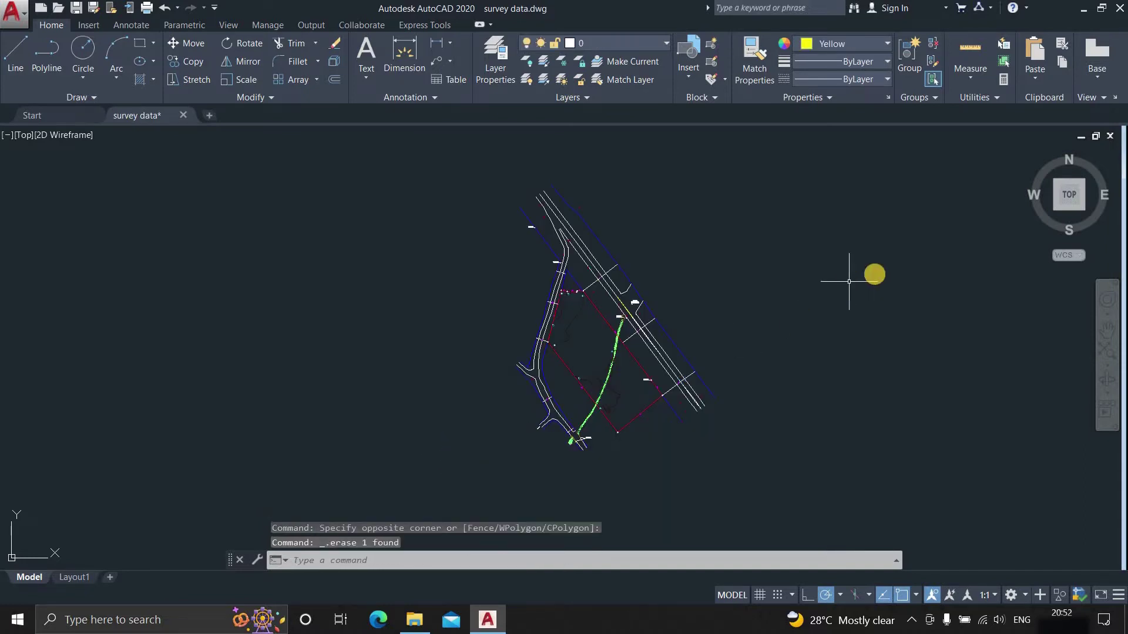
# In the front view, delete the stray objects lying above and below the plane of the survey linework
pyautogui.moveTo(1070, 217); pyautogui.dragTo(1010, 230)
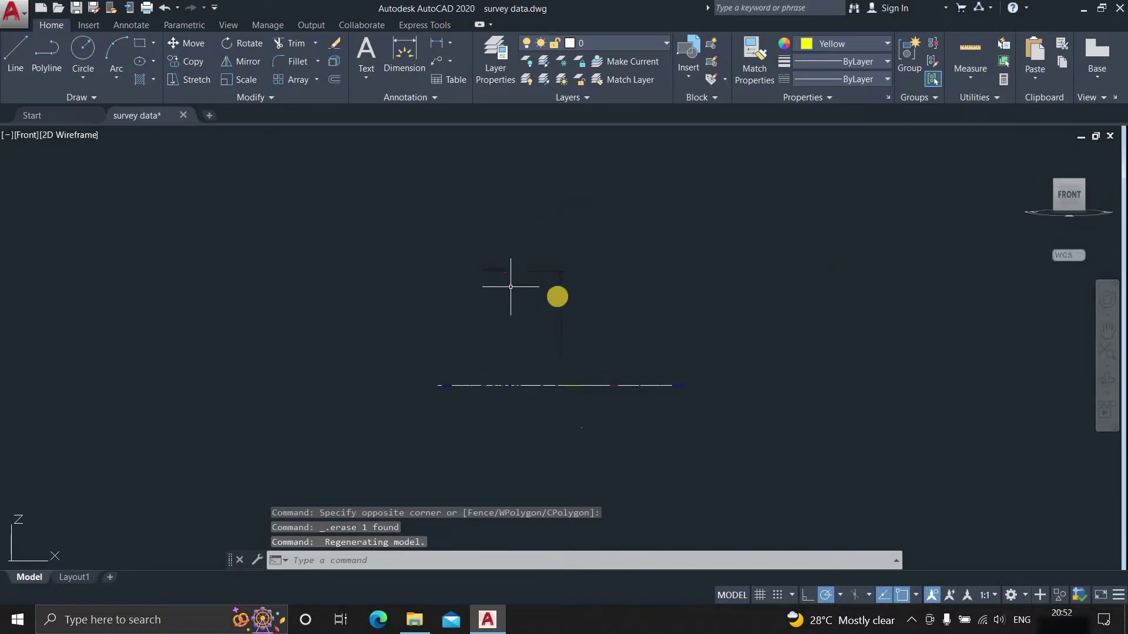
pyautogui.click(693, 199)
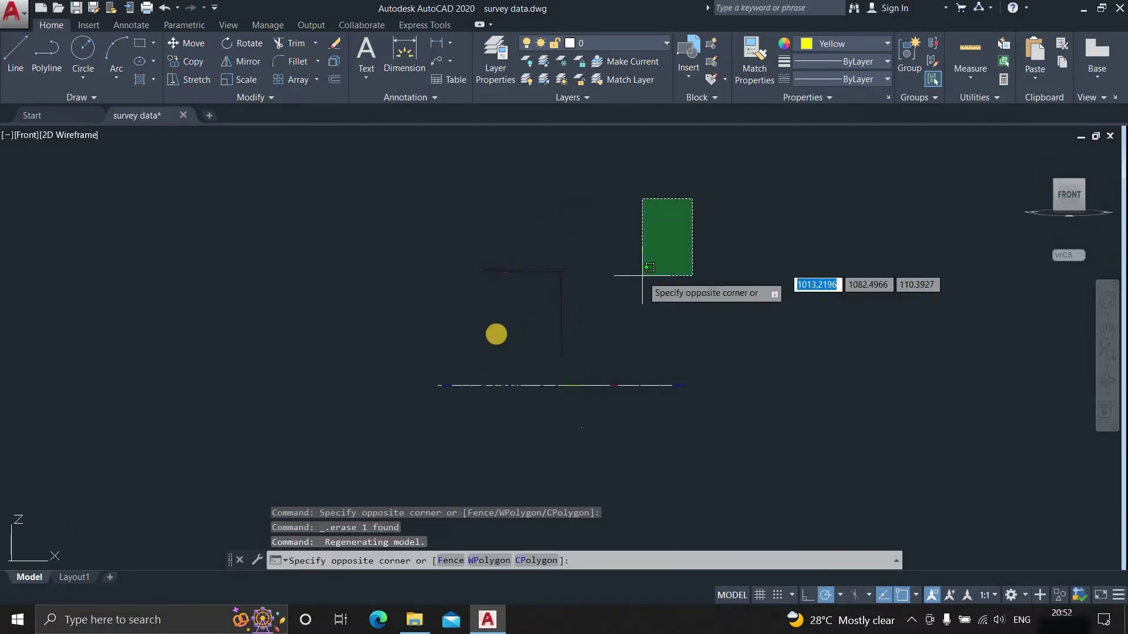
pyautogui.click(412, 371)
pyautogui.press('Delete')
pyautogui.click(733, 478)
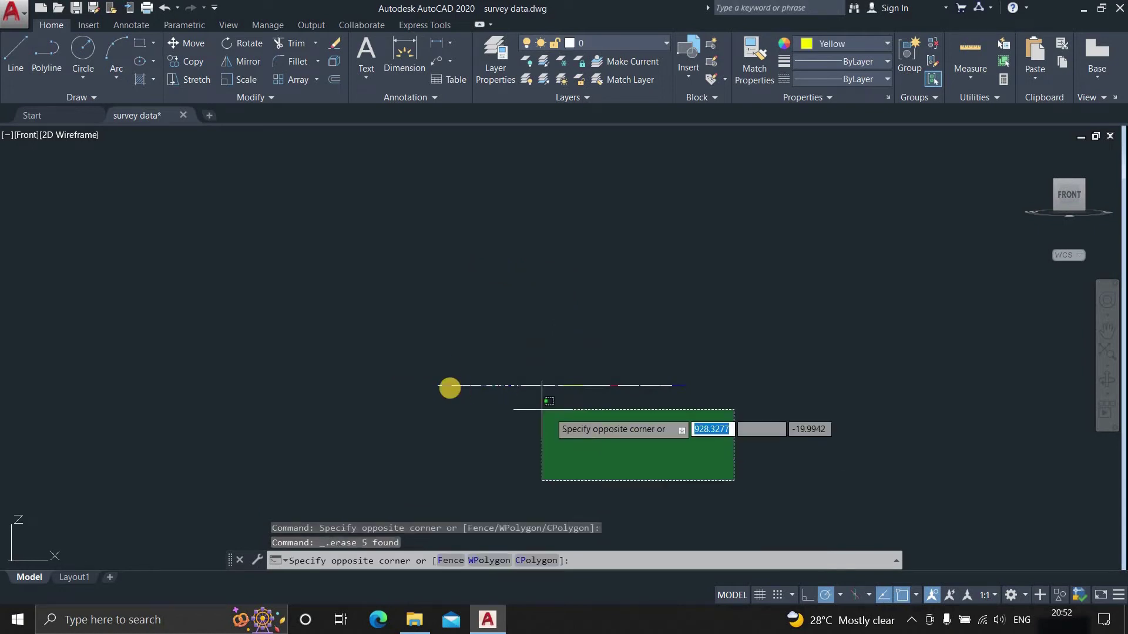
pyautogui.click(418, 392)
pyautogui.press('Delete')
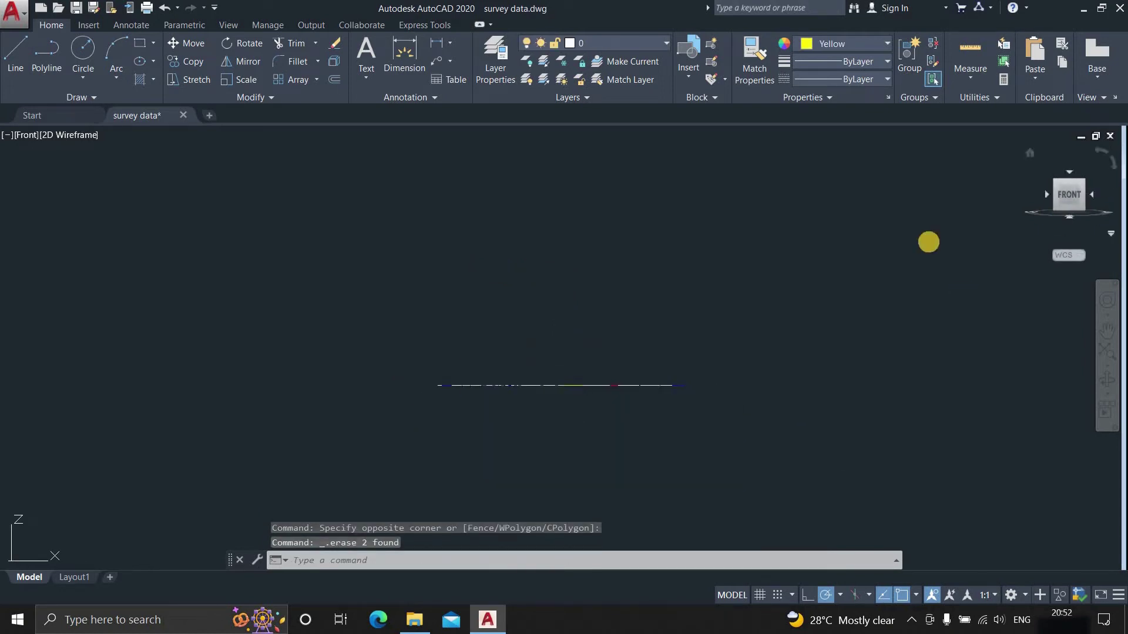
# Return to the top view and zoom to show everything in the cleaned survey drawing
pyautogui.click(1068, 170)
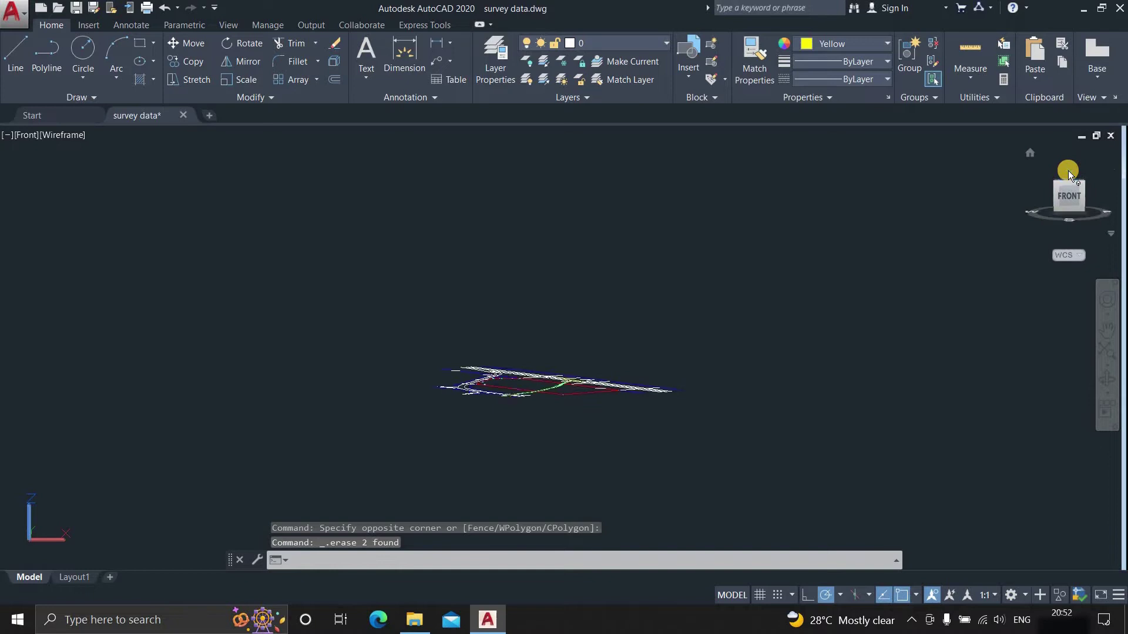
pyautogui.write('z')
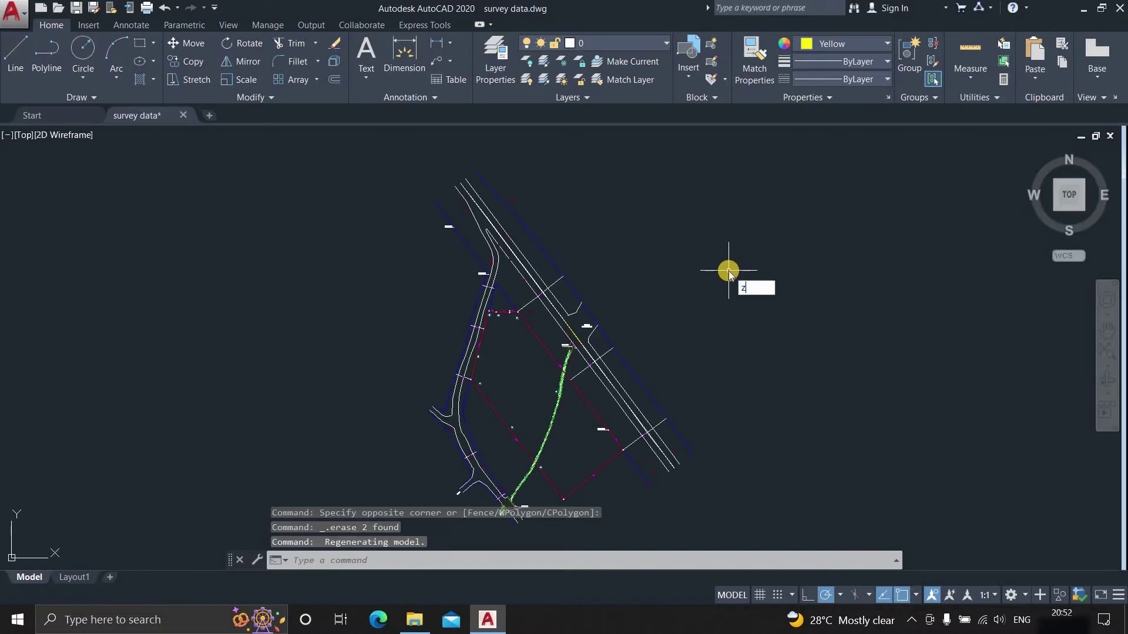
pyautogui.press('Return')
pyautogui.write('a')
pyautogui.press('Return')
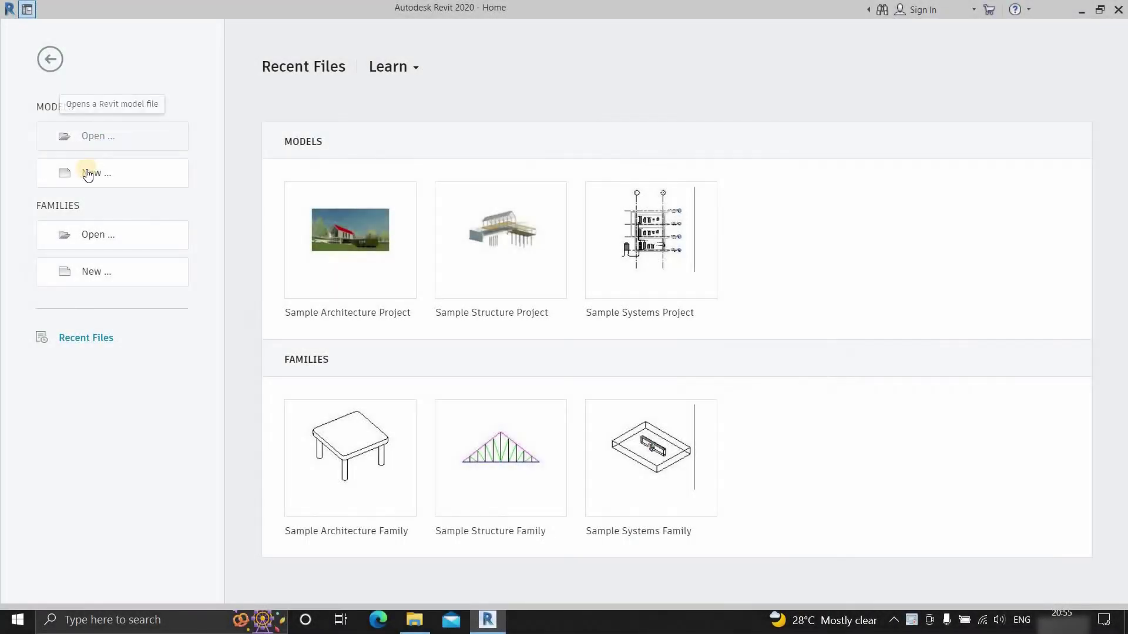
# Switch to Revit and create a new project from the DefaultMetric template
pyautogui.click(87, 170)
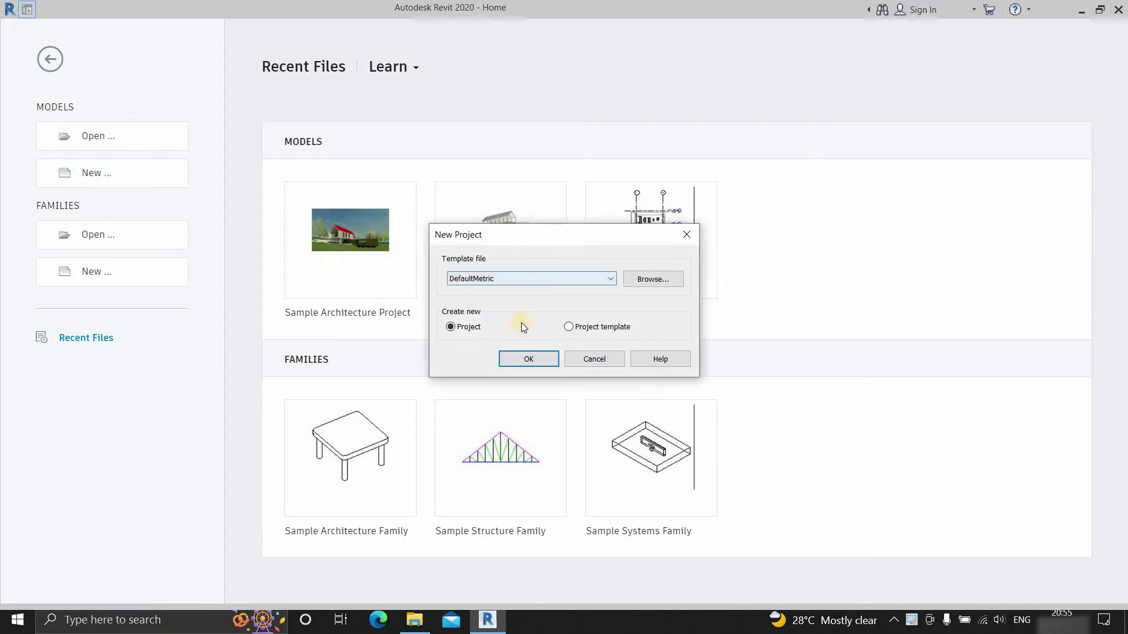
pyautogui.click(520, 357)
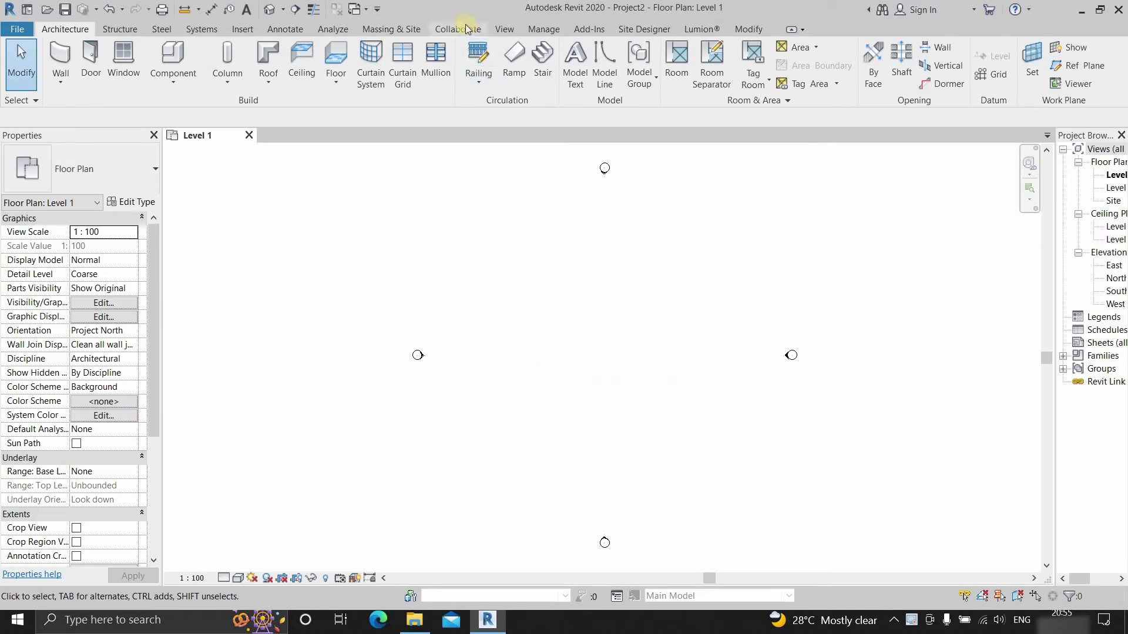
pyautogui.click(393, 30)
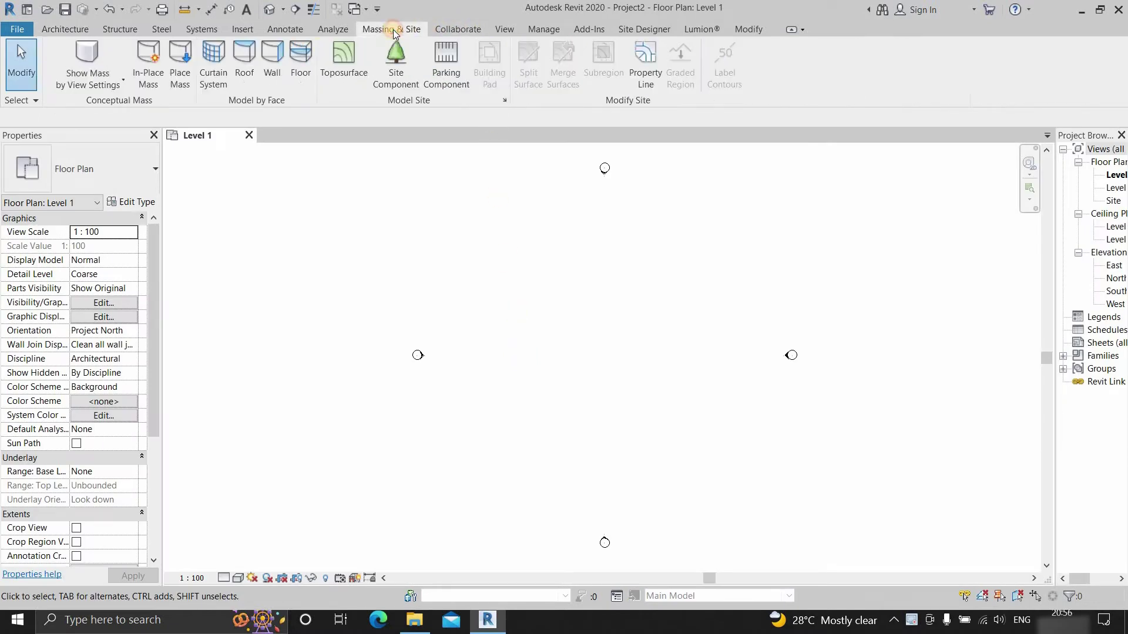
pyautogui.click(351, 74)
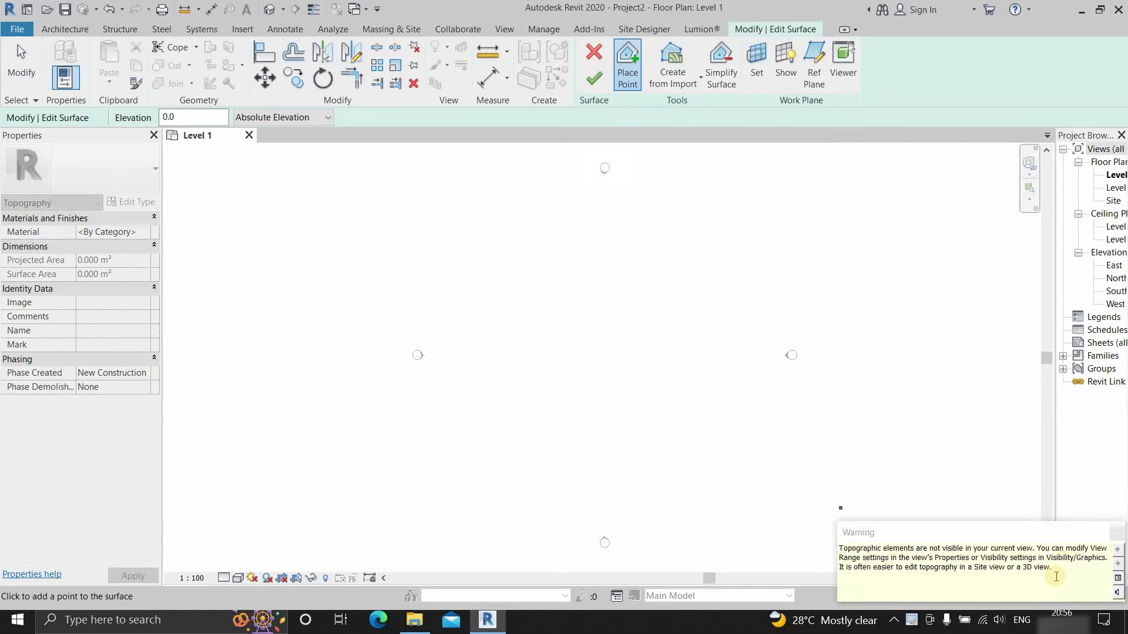
pyautogui.click(596, 58)
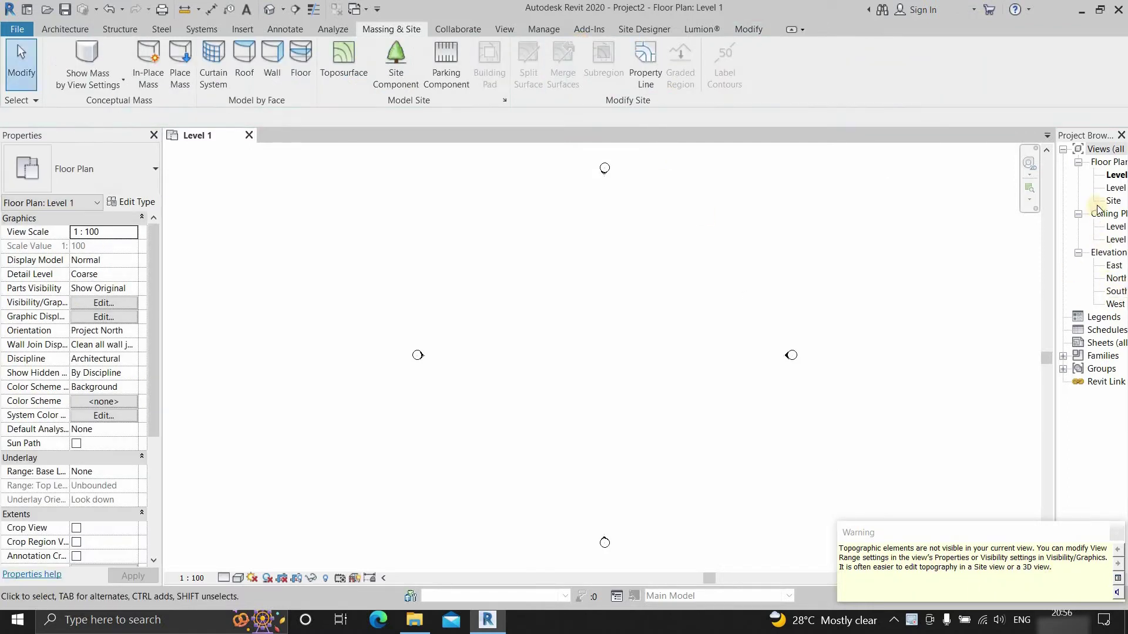
# In the Site floor plan, create a toposurface from the points file survey data.csv with units in meters, and finish the surface
pyautogui.doubleClick(1113, 200)
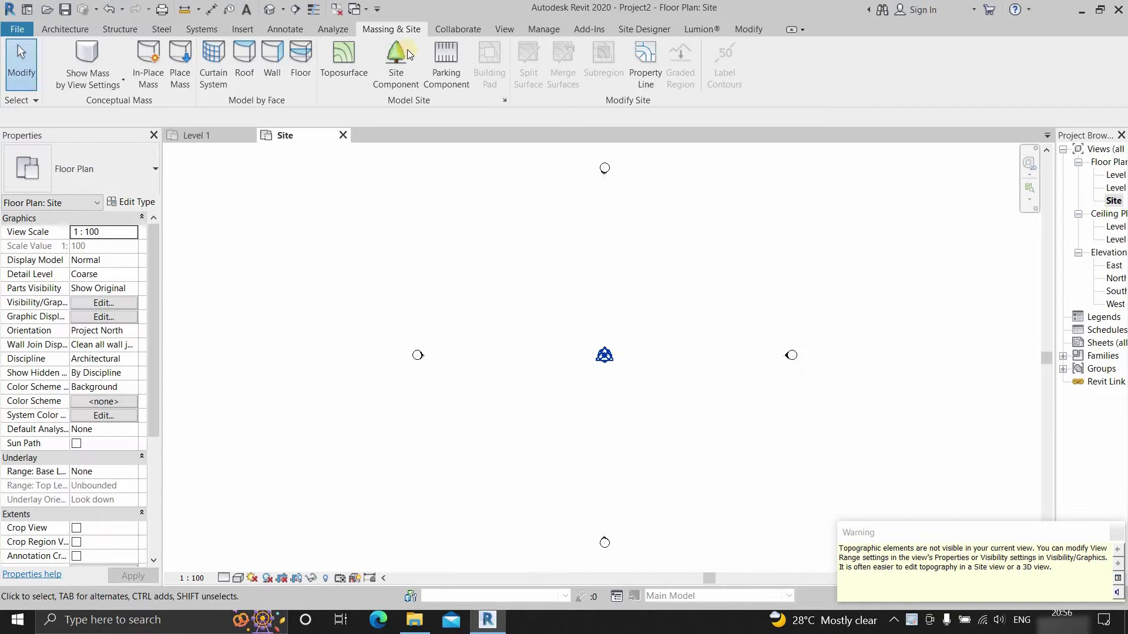
pyautogui.click(354, 61)
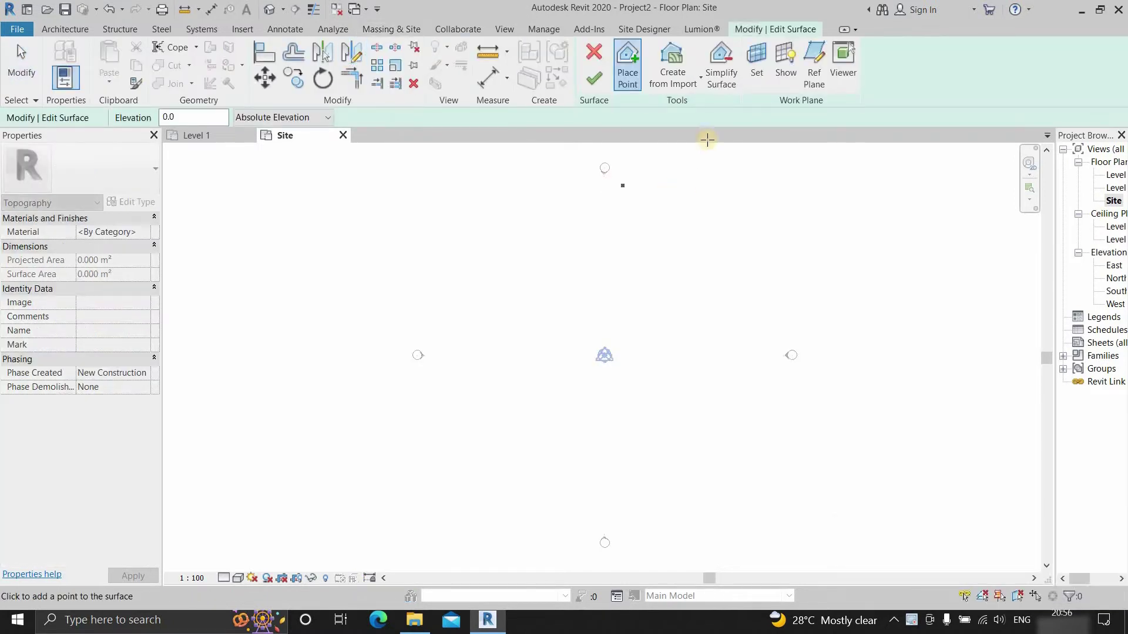
pyautogui.click(686, 84)
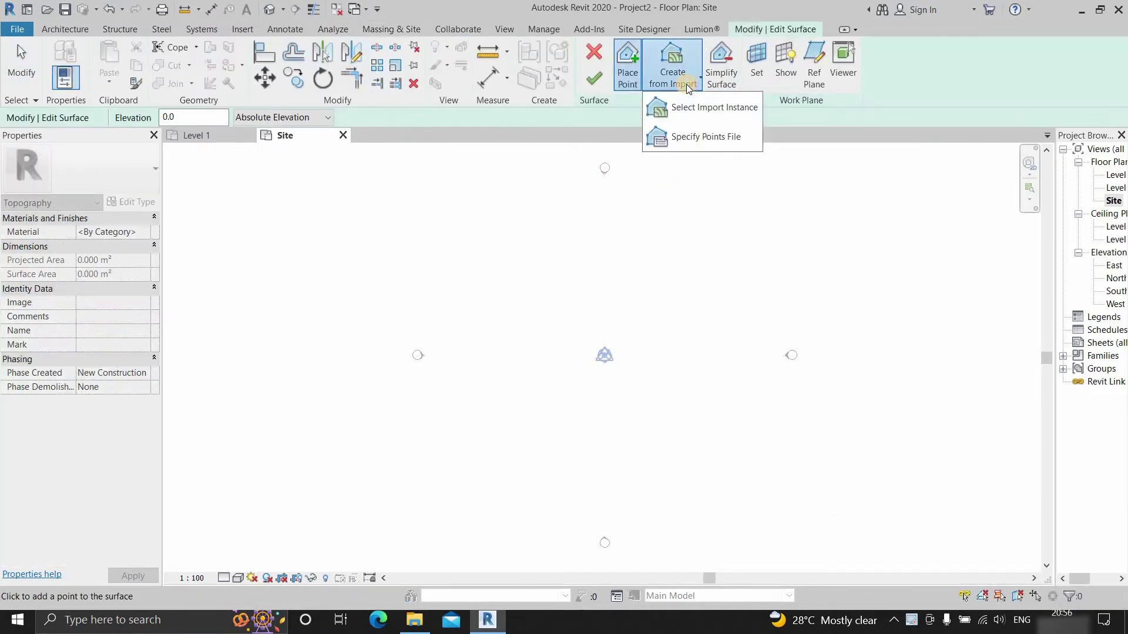
pyautogui.click(687, 138)
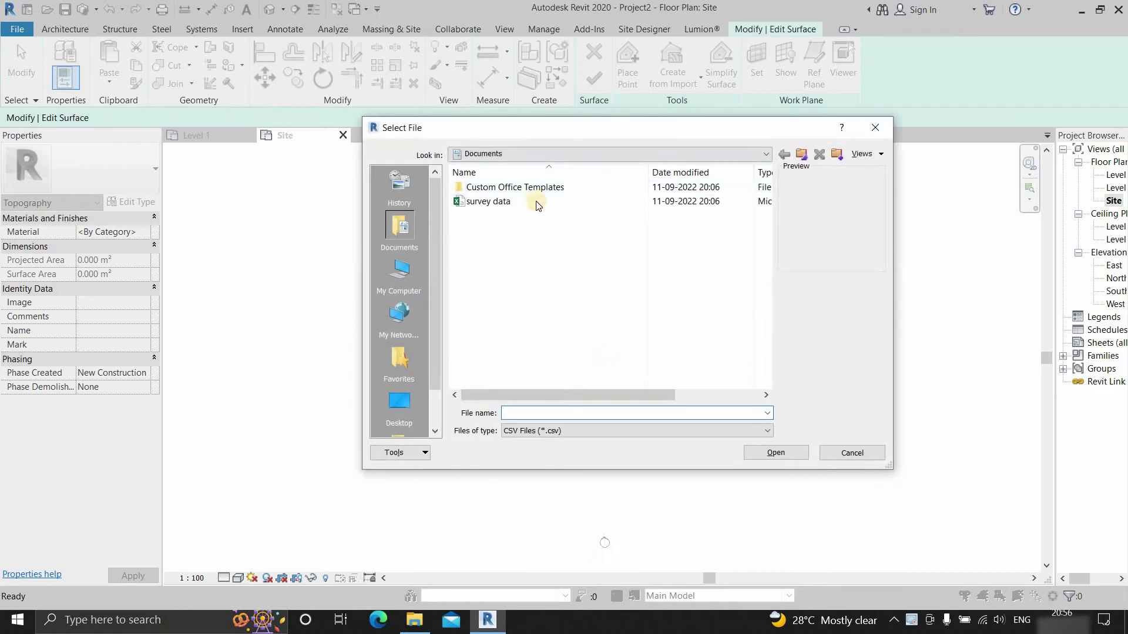
pyautogui.click(535, 201)
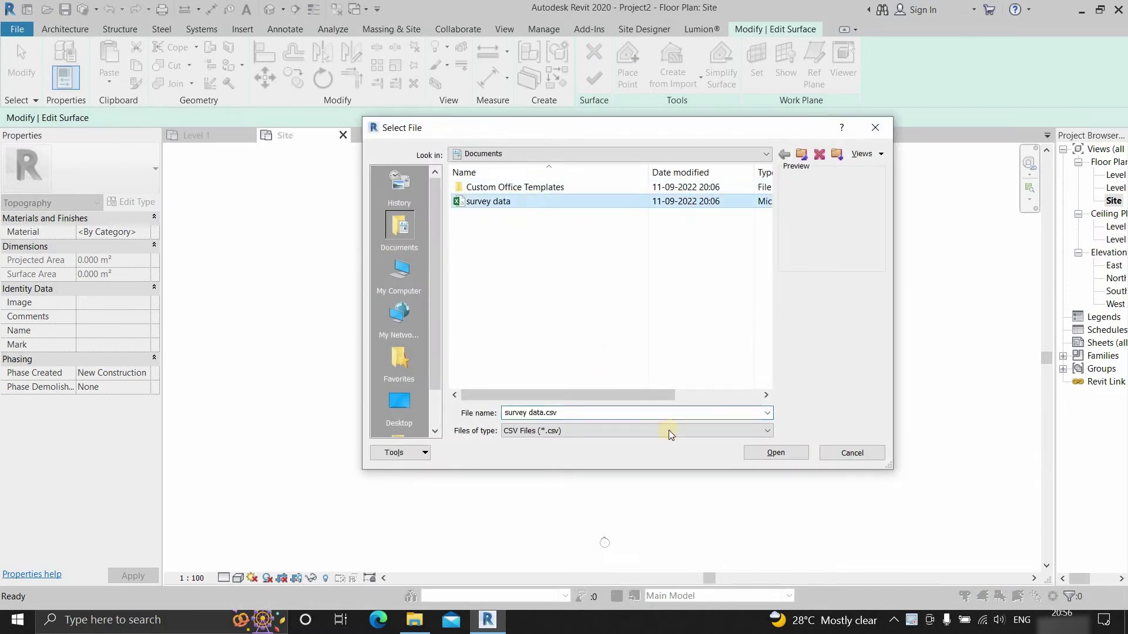
pyautogui.click(777, 453)
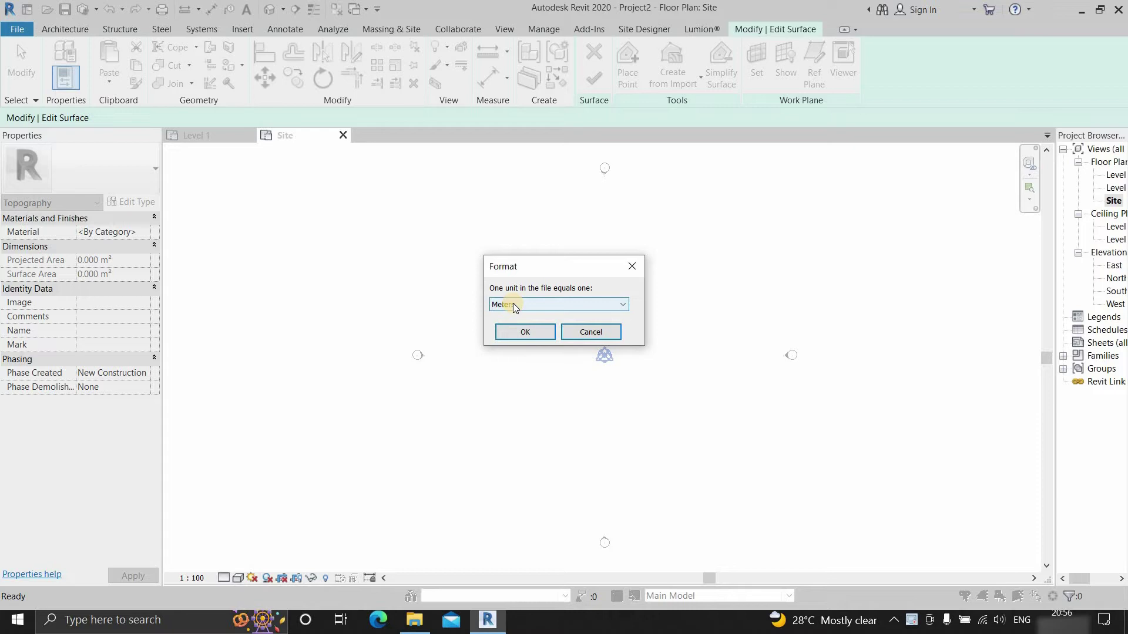
pyautogui.click(515, 330)
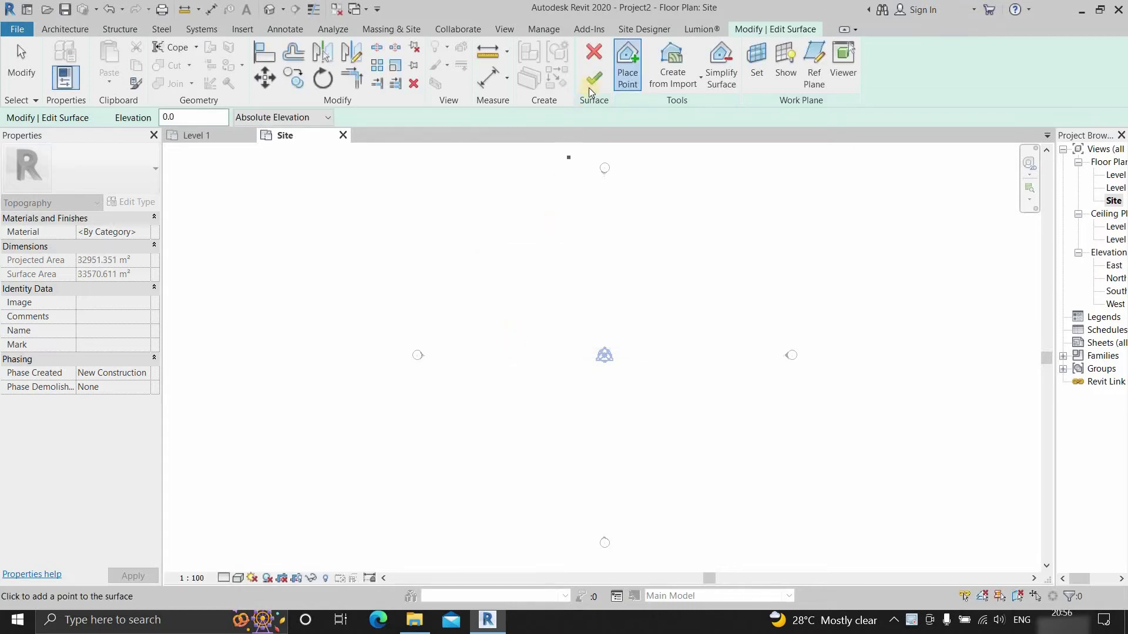
pyautogui.click(593, 78)
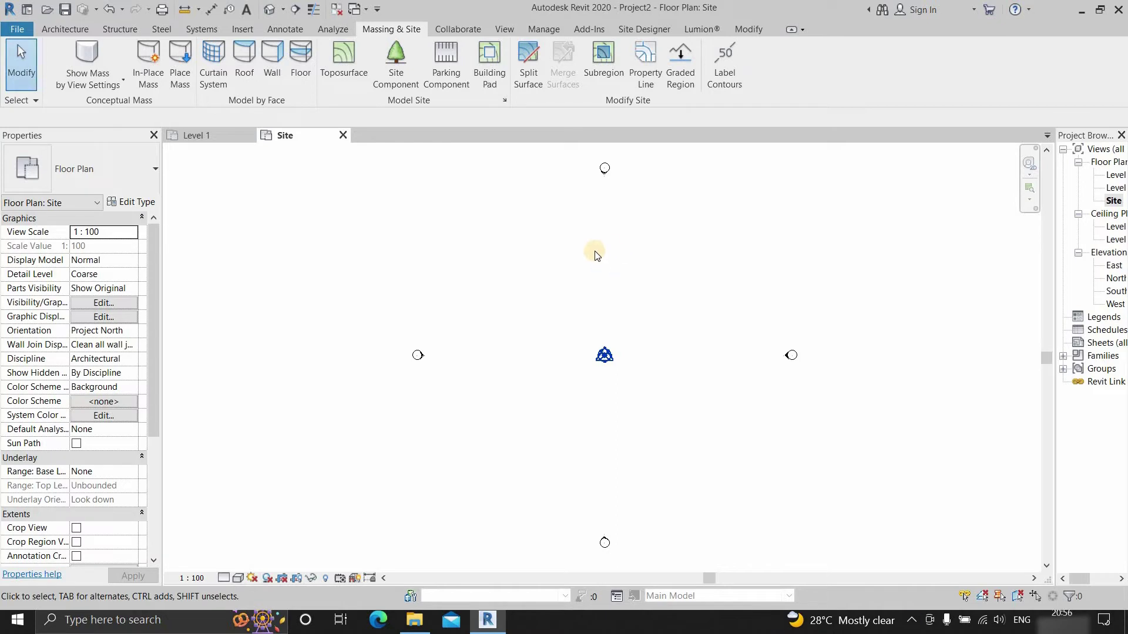
# Import the CAD file survey data.dwg from New folder with import units in meters, positioned origin to origin at Level 1
pyautogui.click(239, 31)
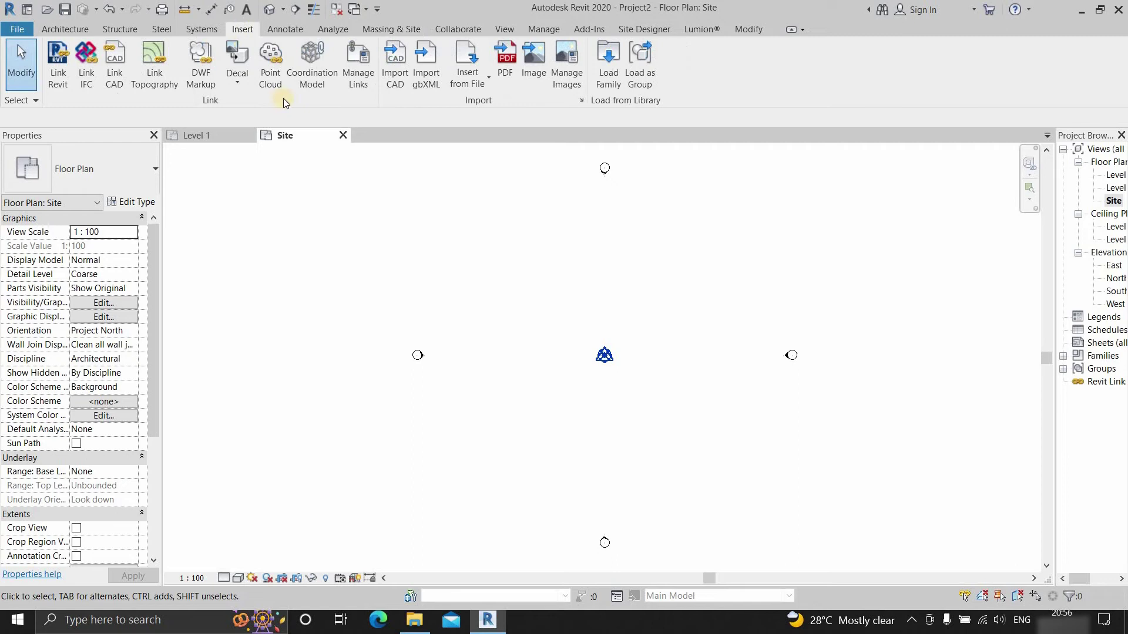
pyautogui.click(395, 63)
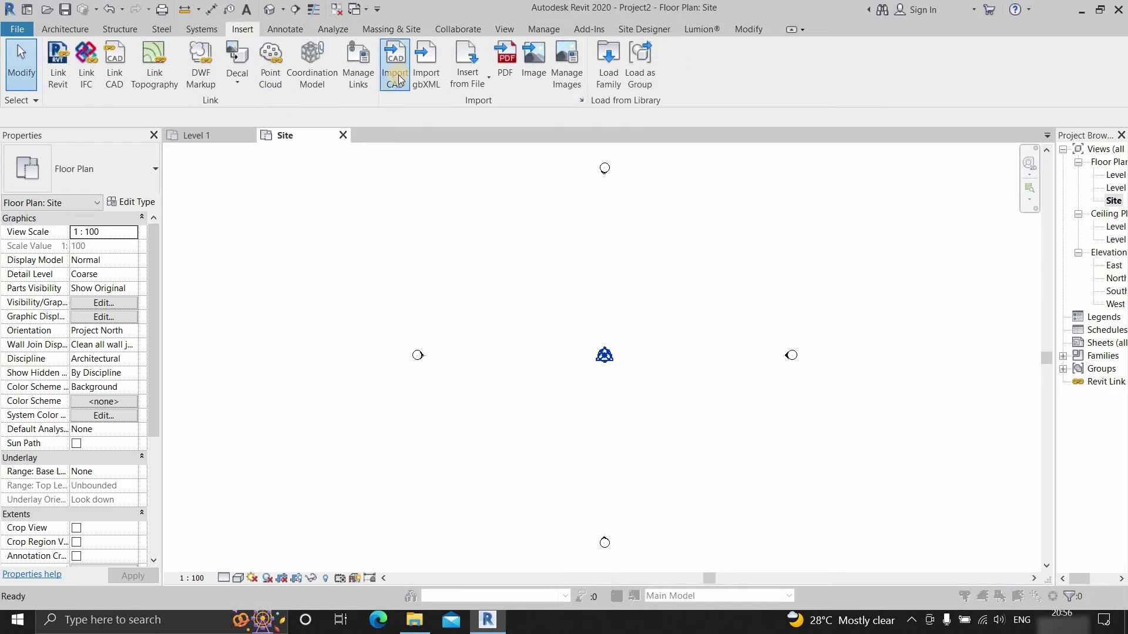
pyautogui.click(338, 379)
pyautogui.doubleClick(432, 233)
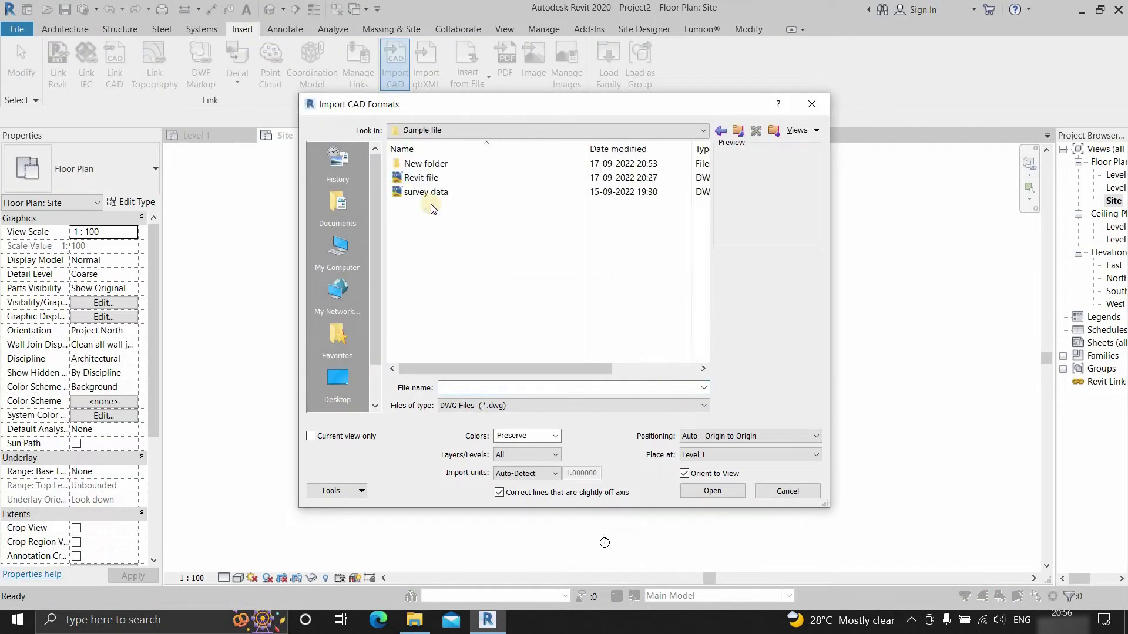
pyautogui.doubleClick(436, 164)
pyautogui.click(436, 164)
pyautogui.click(531, 472)
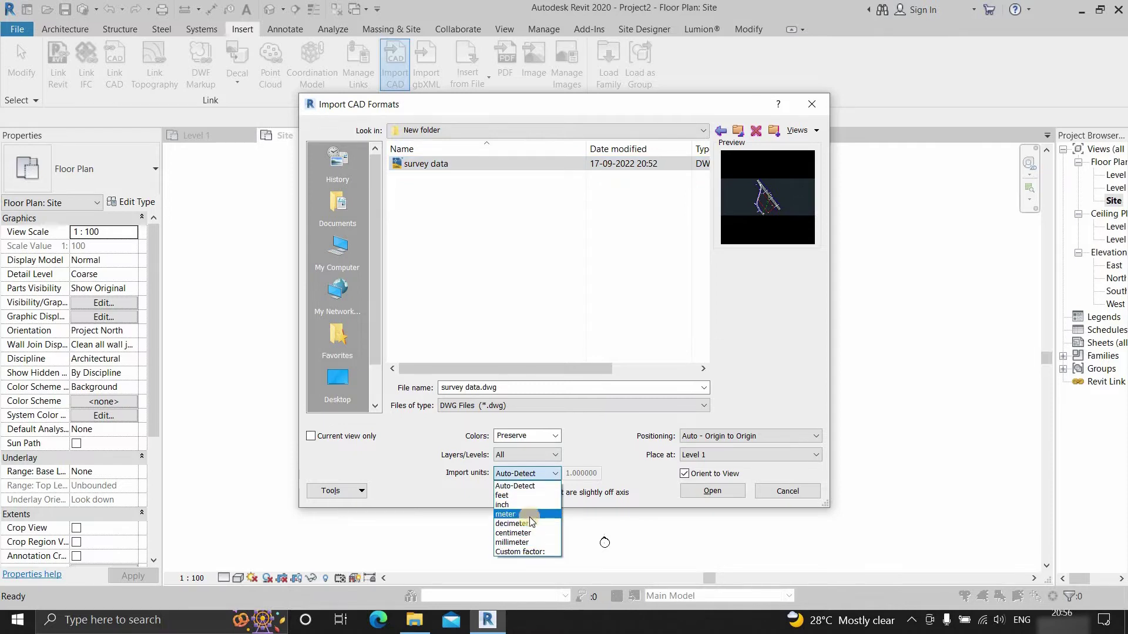
pyautogui.click(528, 515)
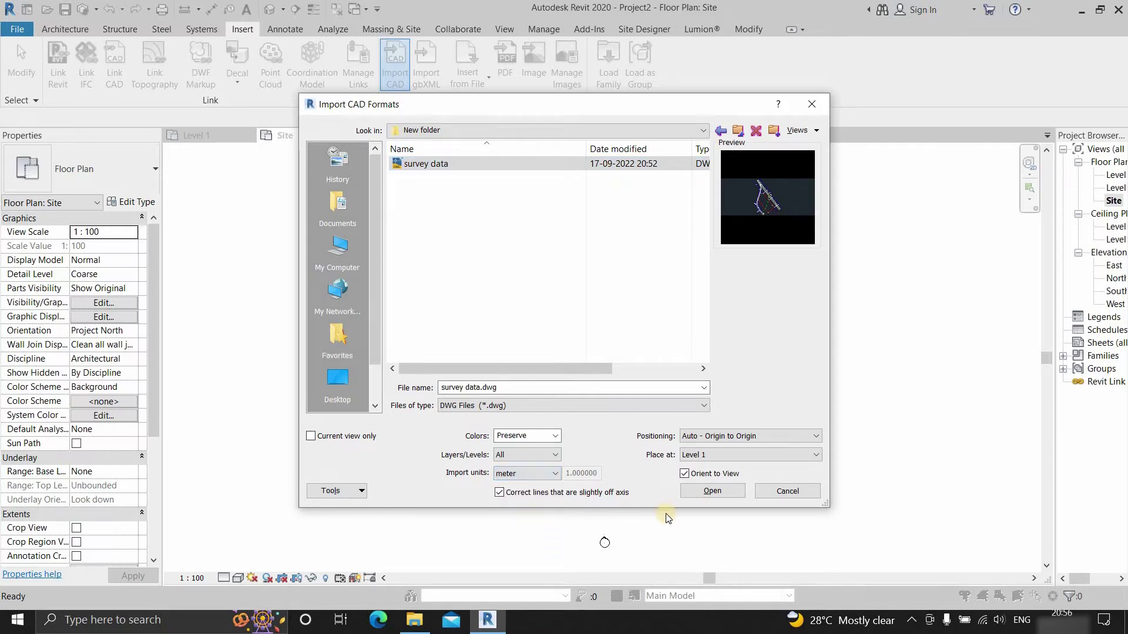
pyautogui.click(712, 491)
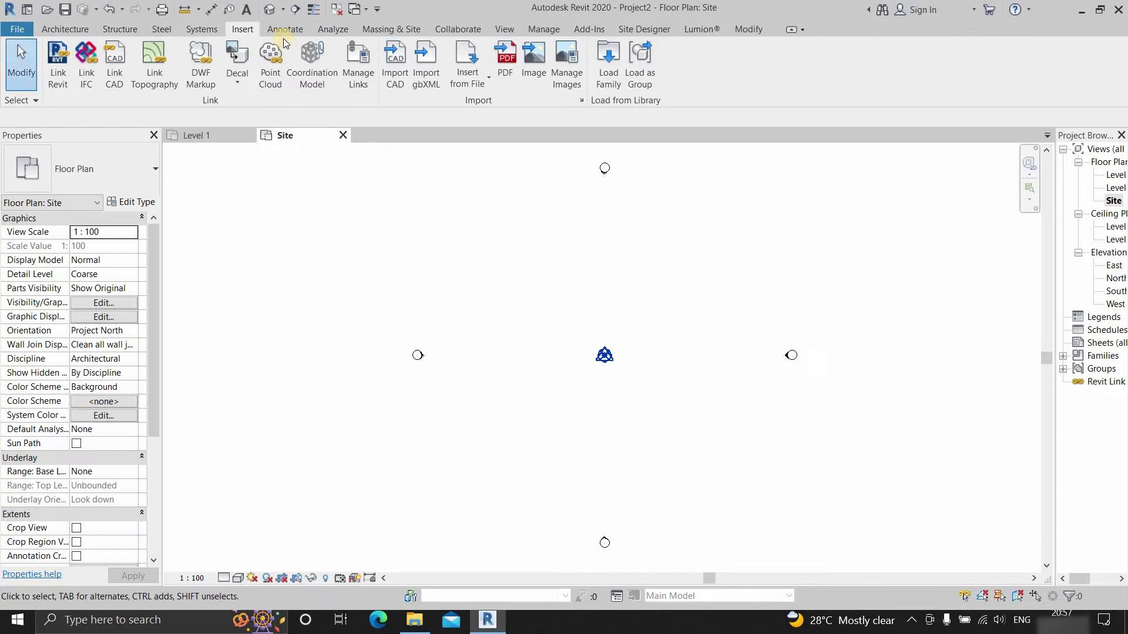
# In the 3D view, seen from the right side, move the toposurface straight down onto the plane of the imported survey drawing
pyautogui.click(268, 8)
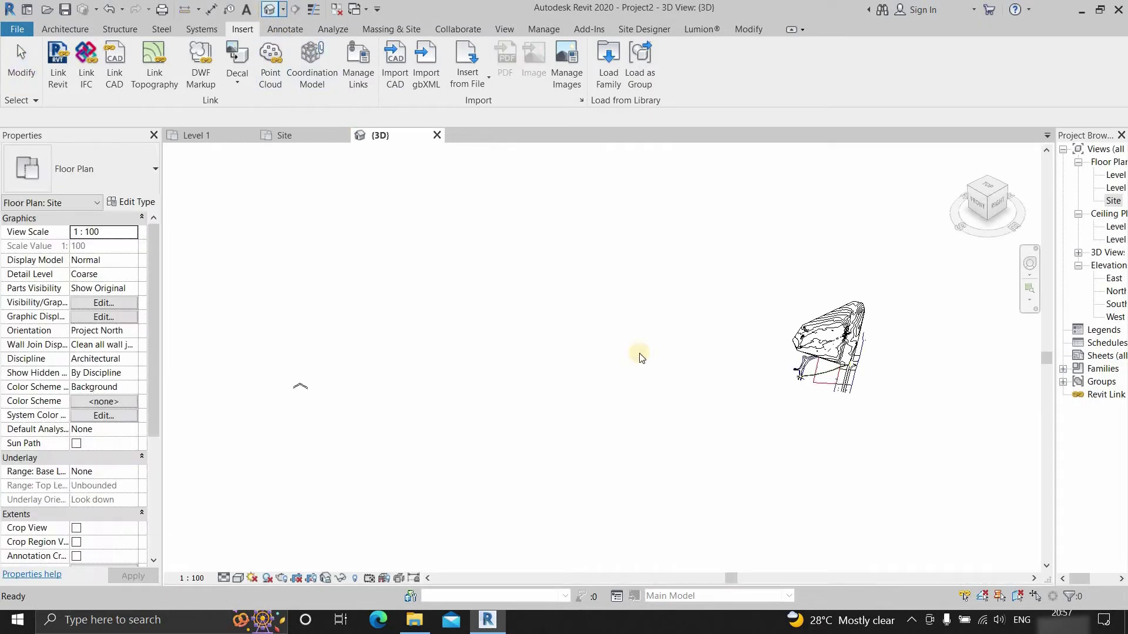
pyautogui.scroll(6, 859, 376)
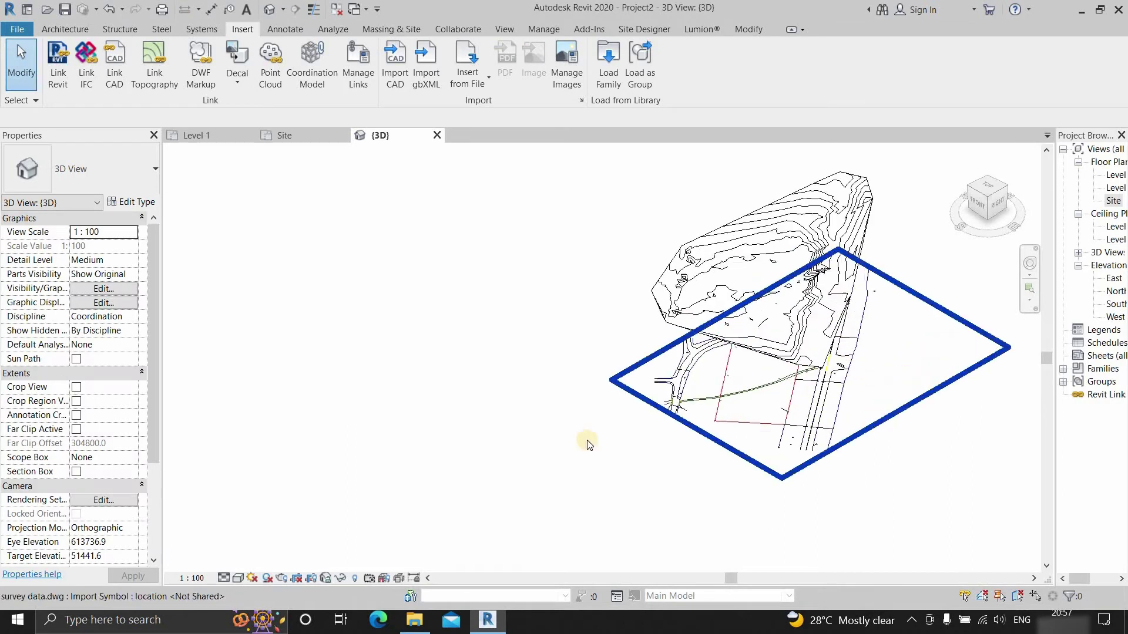
pyautogui.scroll(-5, 475, 444)
pyautogui.keyDown('shift'); pyautogui.moveTo(529, 410); pyautogui.dragTo(674, 418, button='middle'); pyautogui.keyUp('shift')
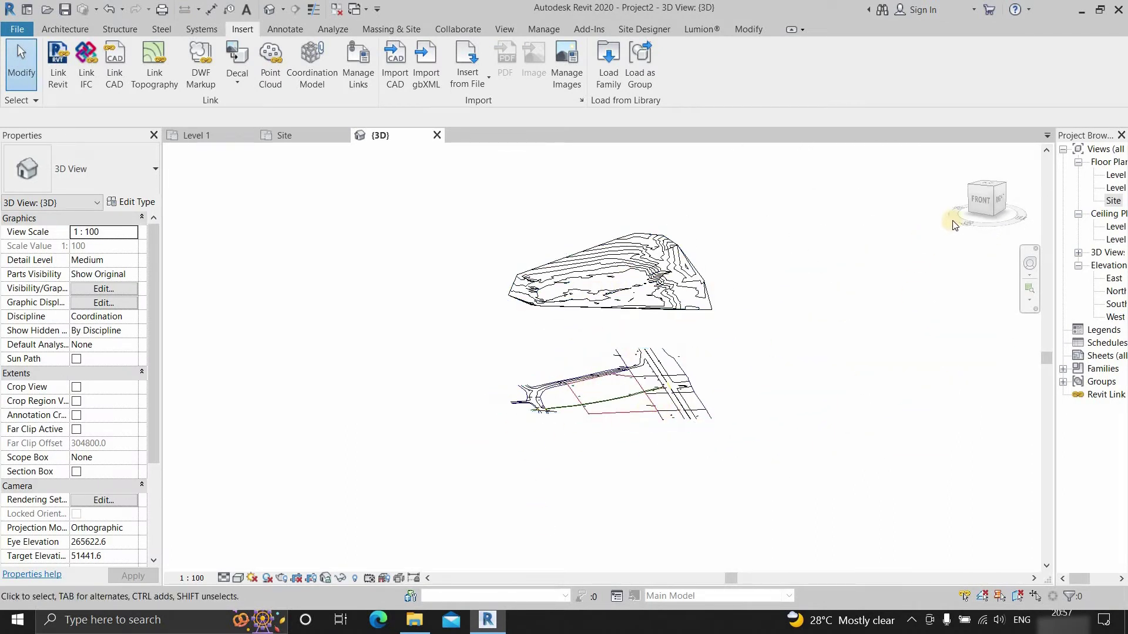
pyautogui.click(1000, 199)
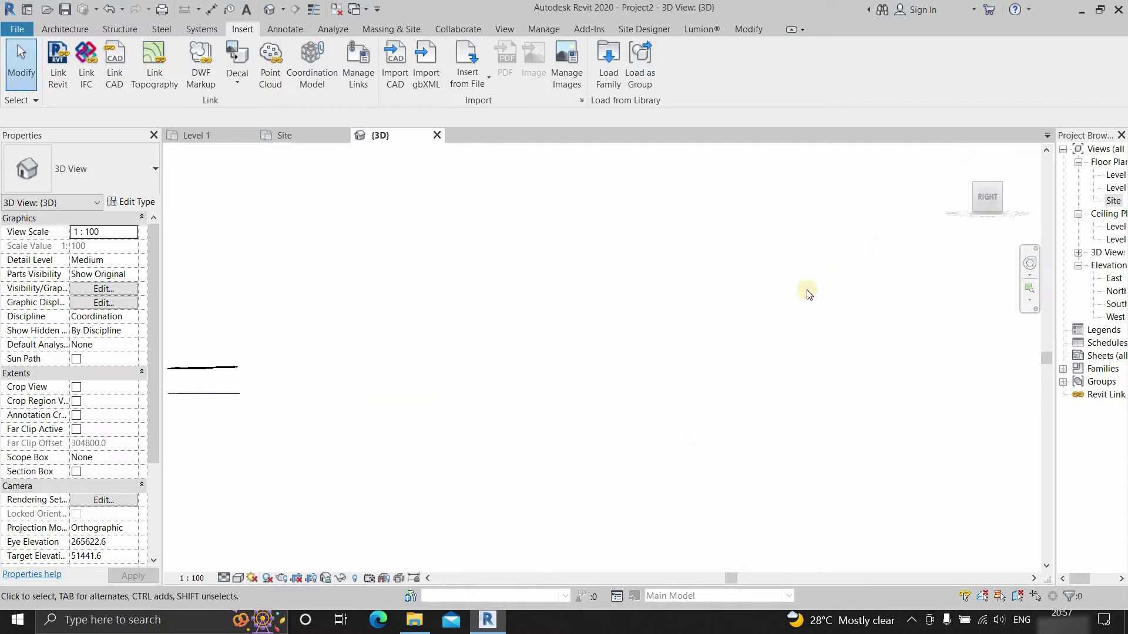
pyautogui.click(784, 348)
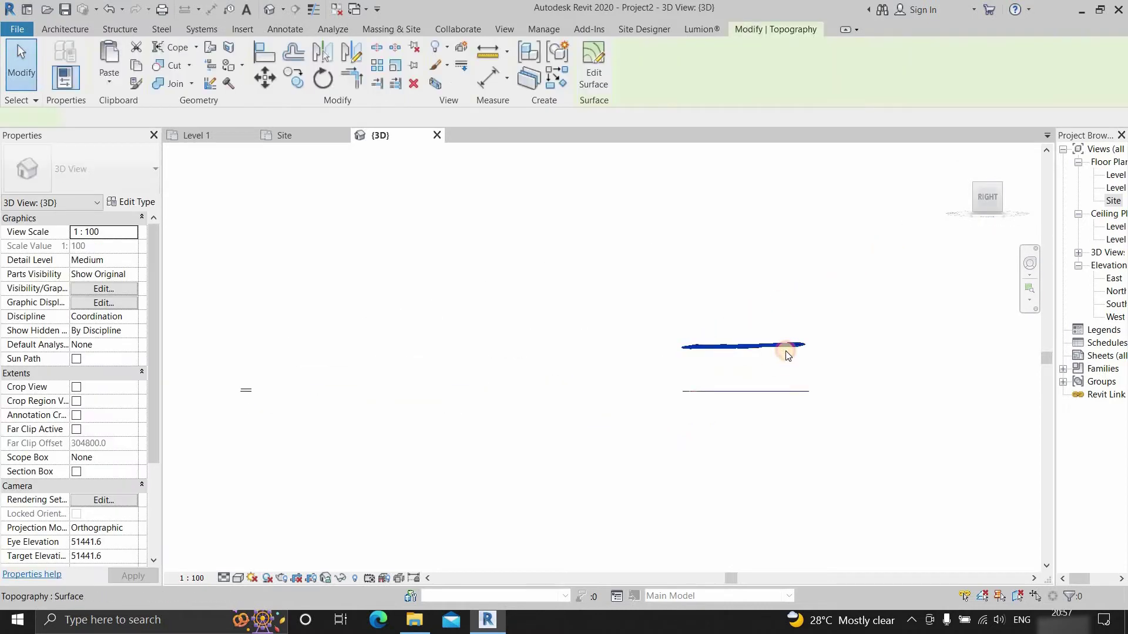
pyautogui.click(266, 82)
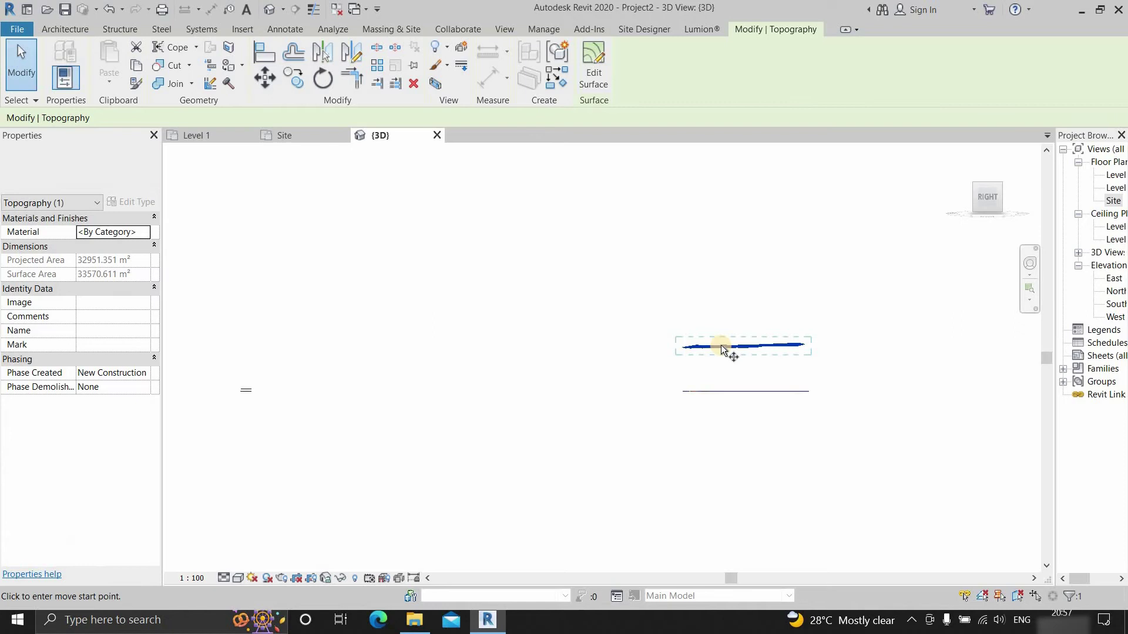
pyautogui.scroll(3, 720, 347)
pyautogui.click(720, 347)
pyautogui.click(725, 437)
pyautogui.scroll(2, 722, 464)
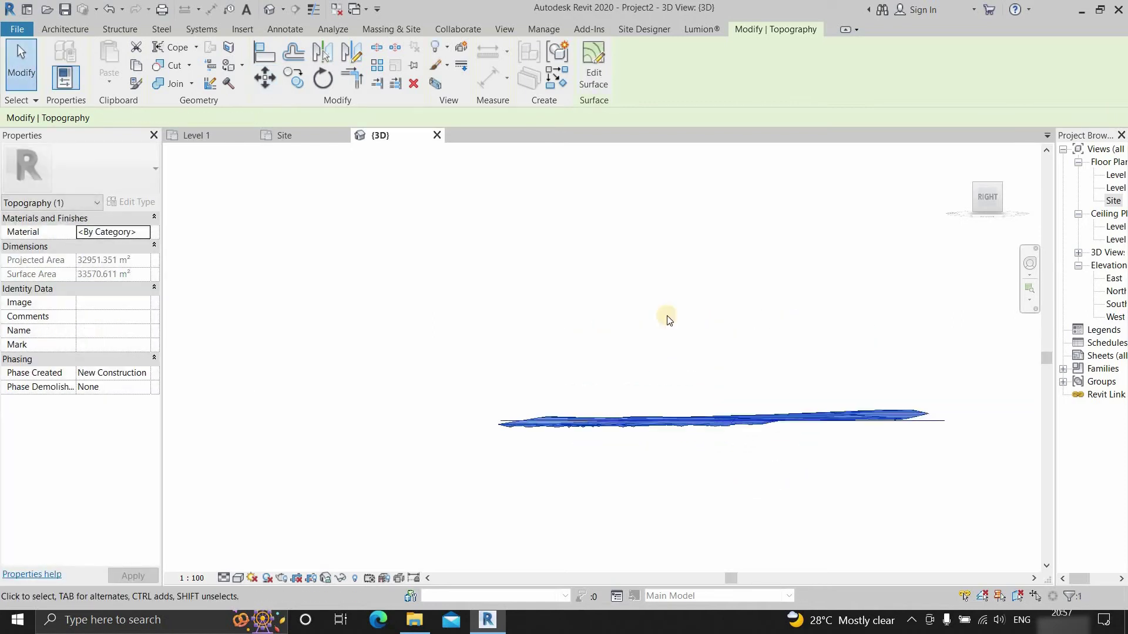
# Return the 3D view to an isometric angle and set its visual style to Consistent Colors and detail level to Fine
pyautogui.click(963, 160)
pyautogui.click(799, 364)
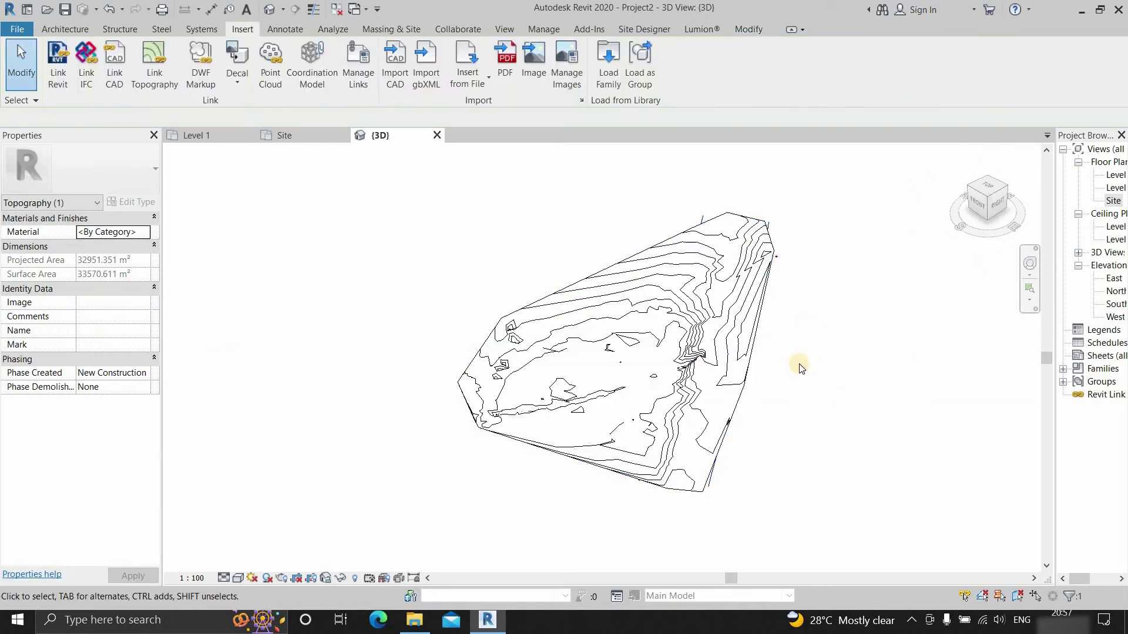
pyautogui.click(800, 369)
pyautogui.scroll(2, 717, 340)
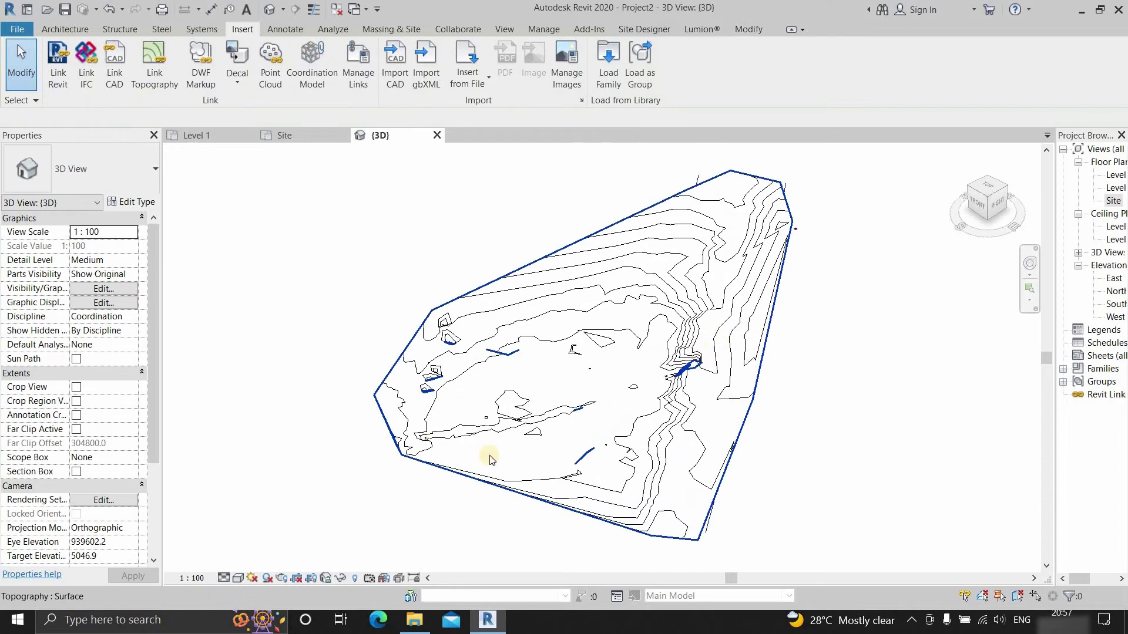
pyautogui.click(235, 578)
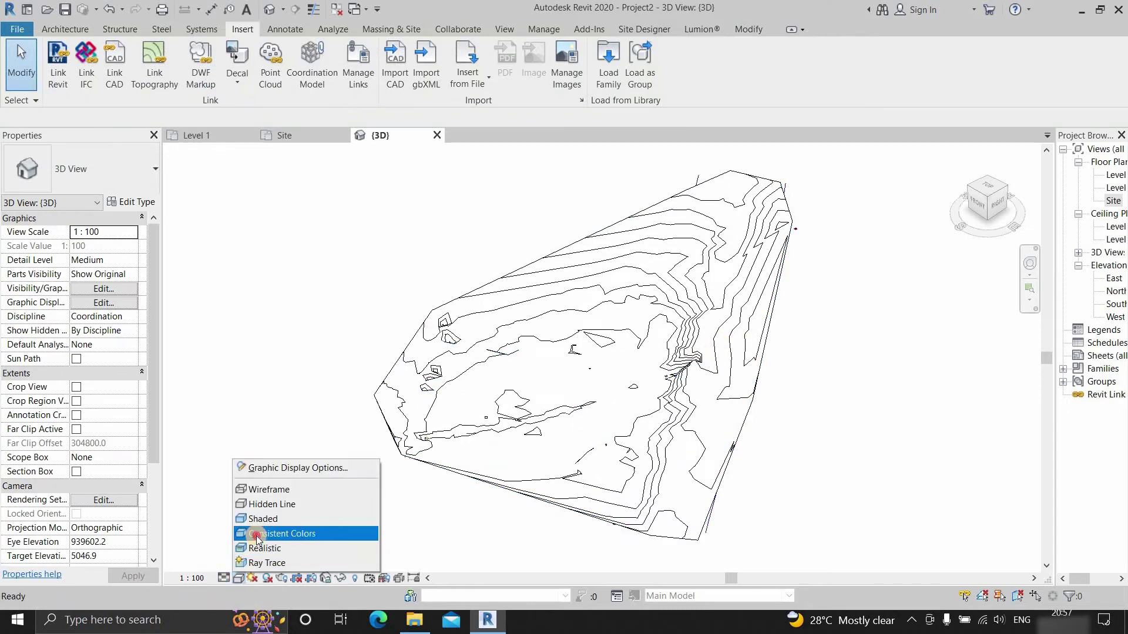
pyautogui.click(276, 532)
pyautogui.click(223, 578)
pyautogui.click(239, 562)
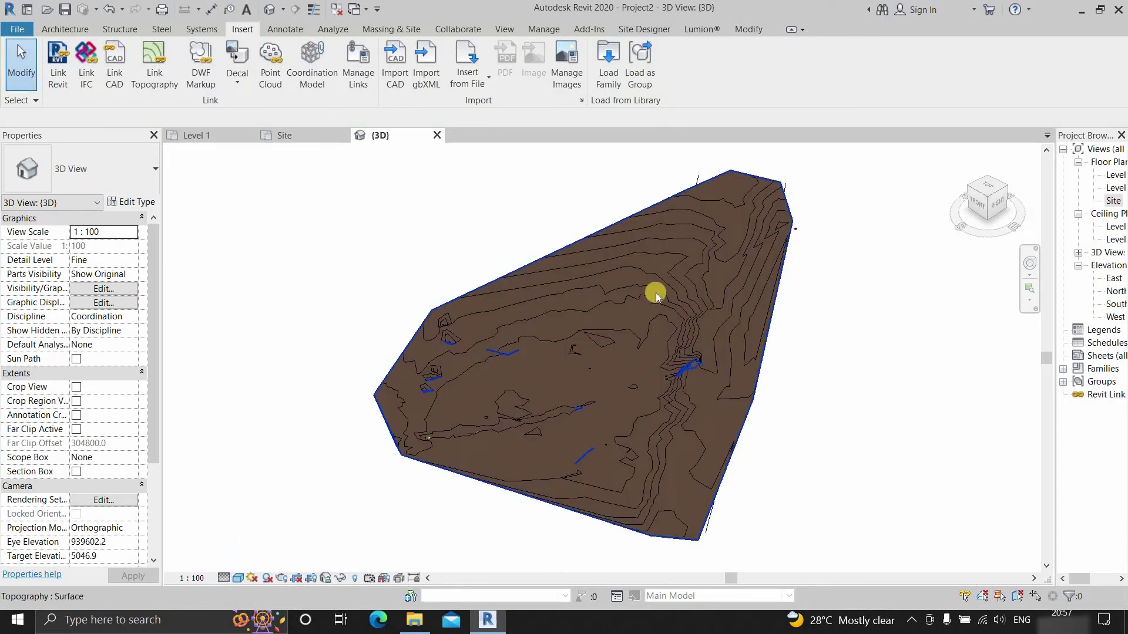
# Open the toposurface for surface editing, examine its survey points, and finish the edit without changing any points
pyautogui.click(604, 382)
pyautogui.scroll(3, 670, 383)
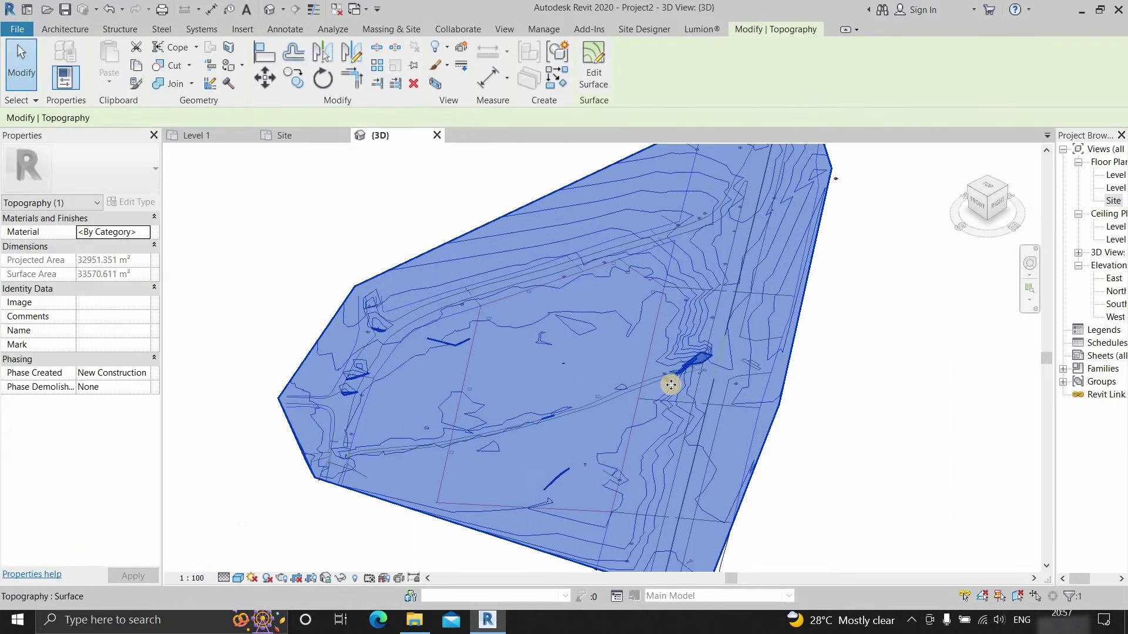
pyautogui.scroll(-2, 670, 383)
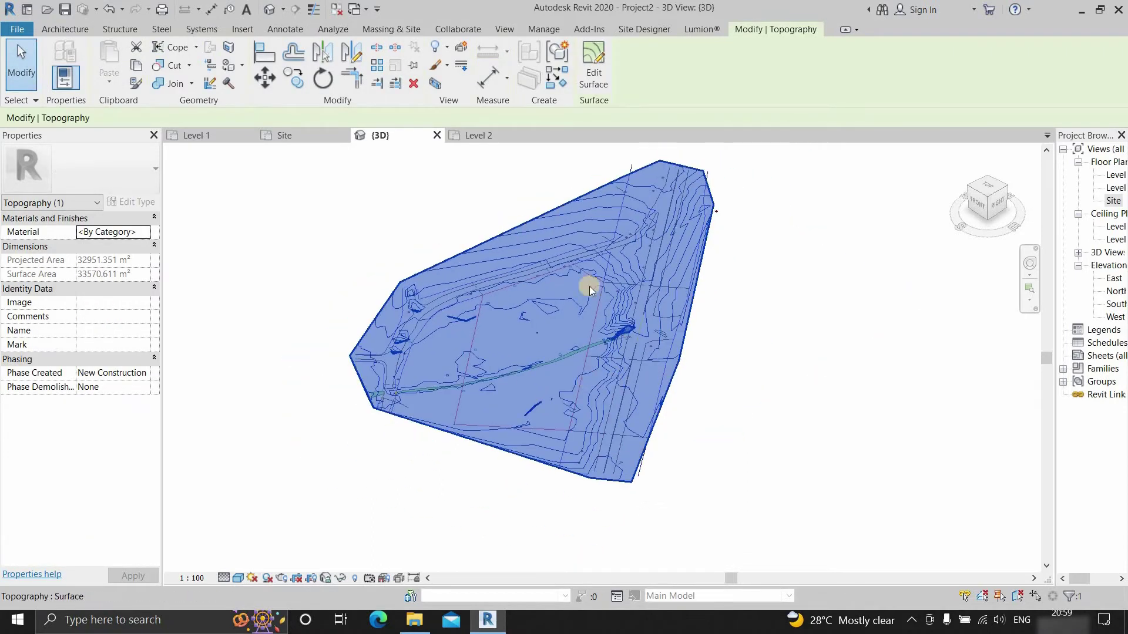
pyautogui.click(594, 73)
pyautogui.scroll(3, 616, 390)
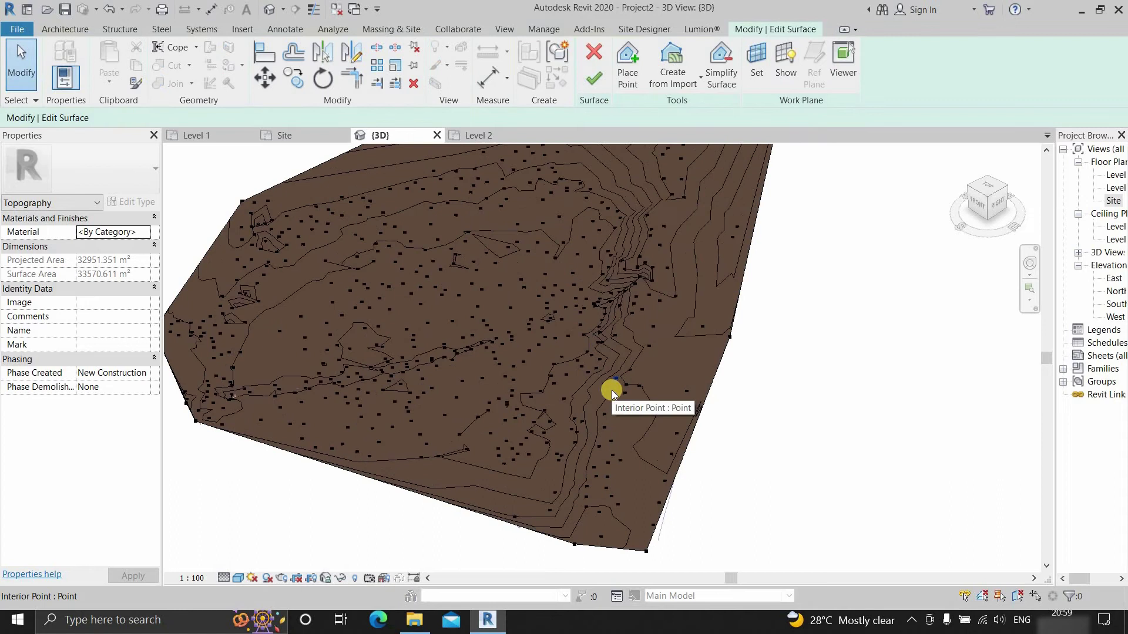
pyautogui.scroll(2, 612, 390)
pyautogui.scroll(-5, 612, 390)
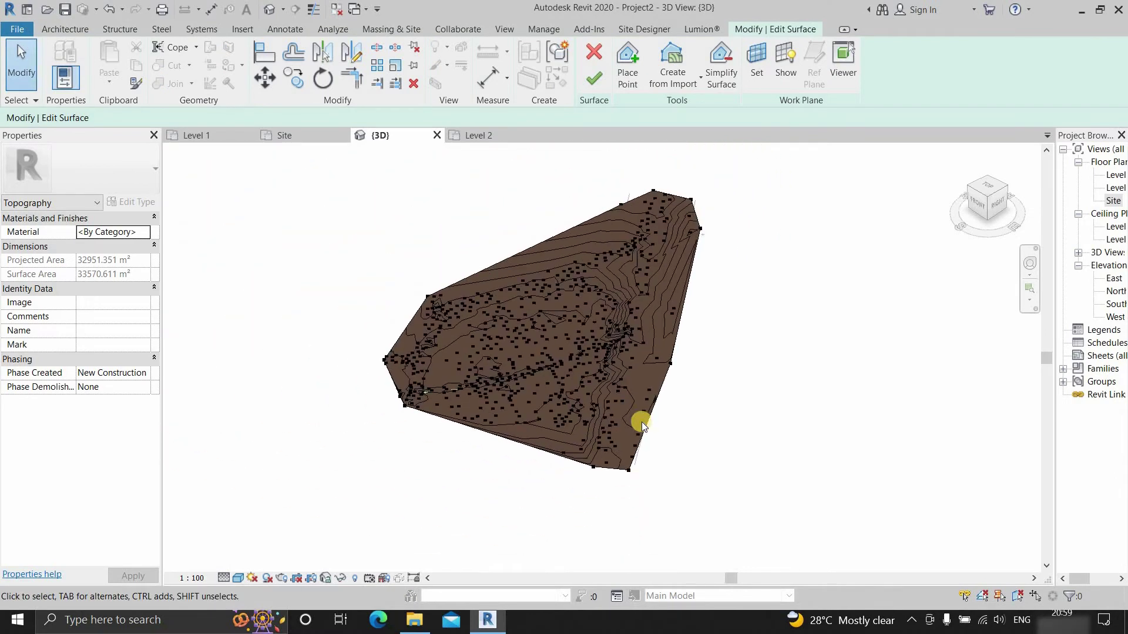
pyautogui.keyDown('shift'); pyautogui.moveTo(676, 421); pyautogui.dragTo(681, 447, button='middle'); pyautogui.keyUp('shift')
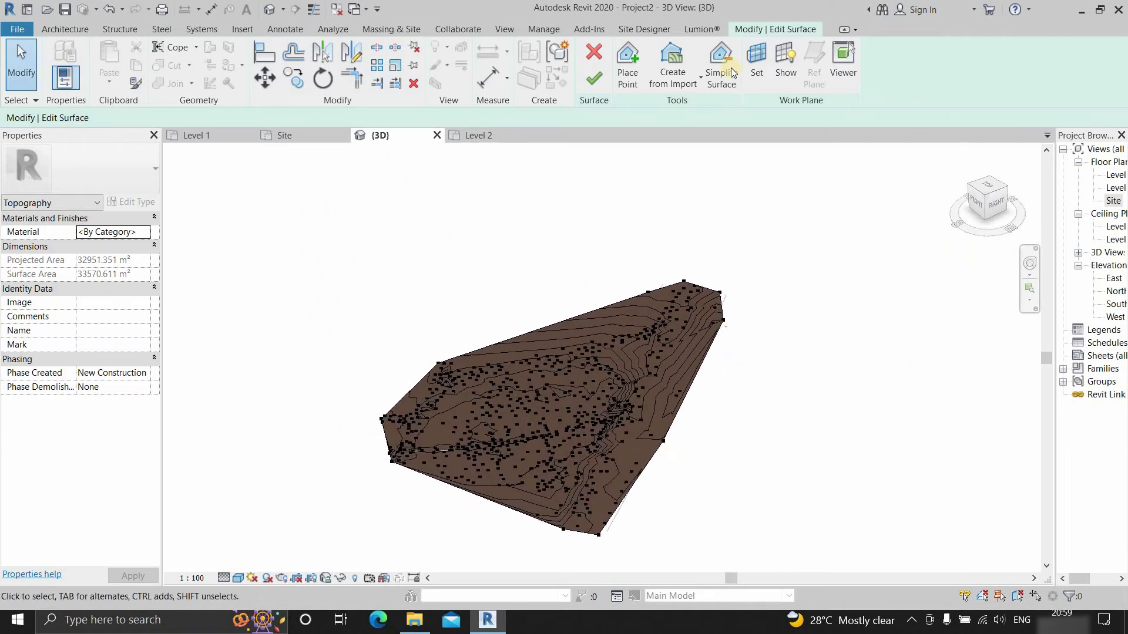
pyautogui.click(594, 79)
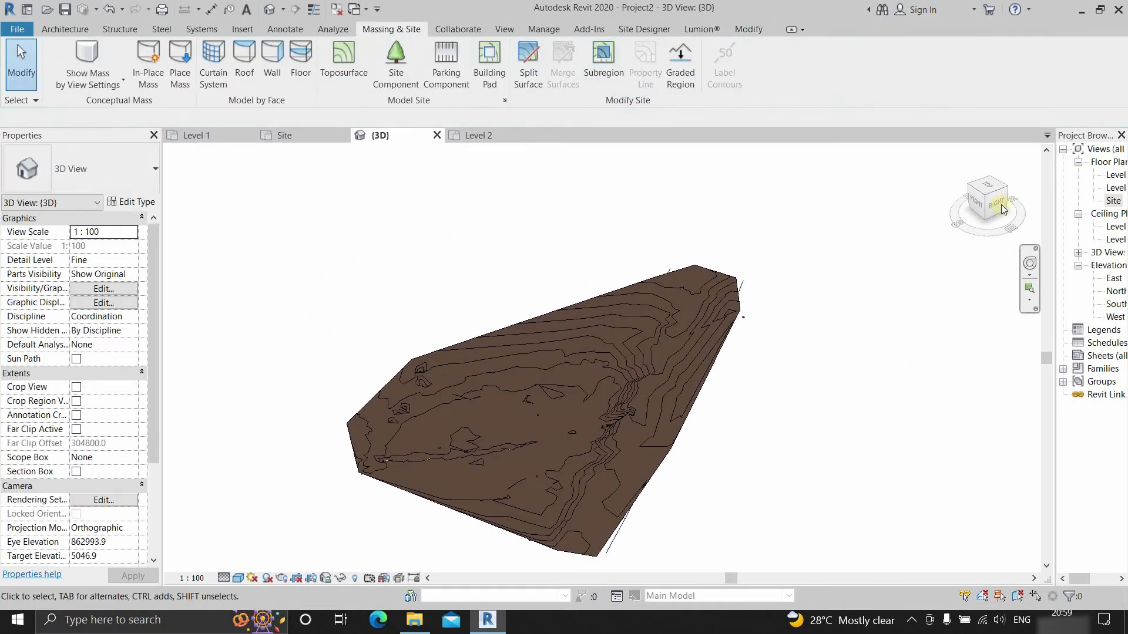
# From the right side view, unpin the imported survey drawing and copy it vertically to a plane above the toposurface
pyautogui.click(1003, 210)
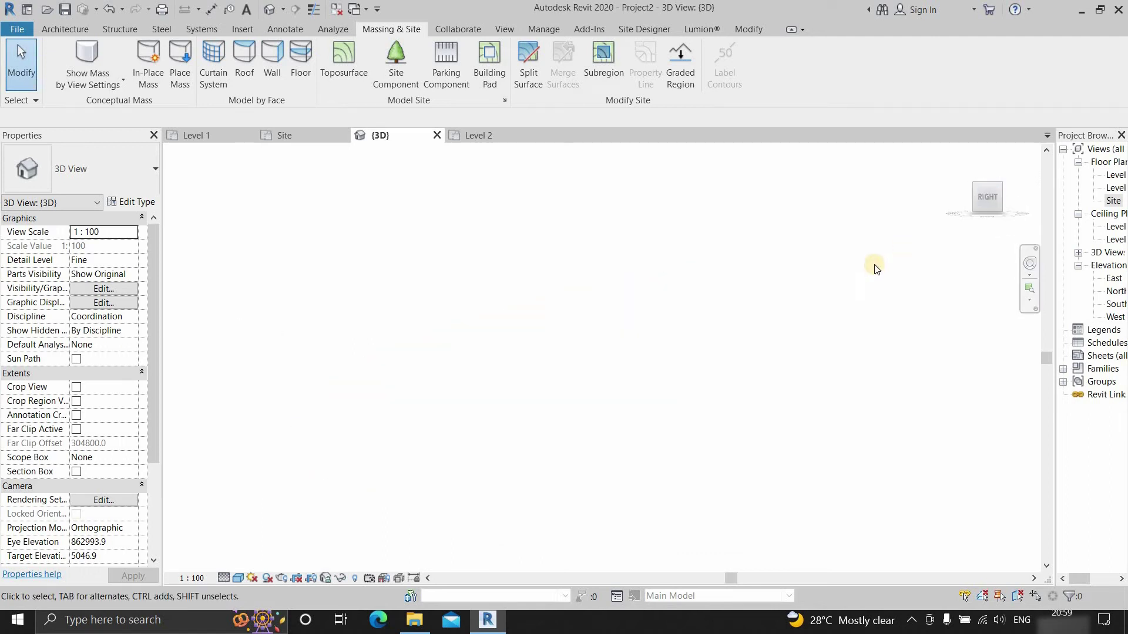
pyautogui.scroll(10, 745, 373)
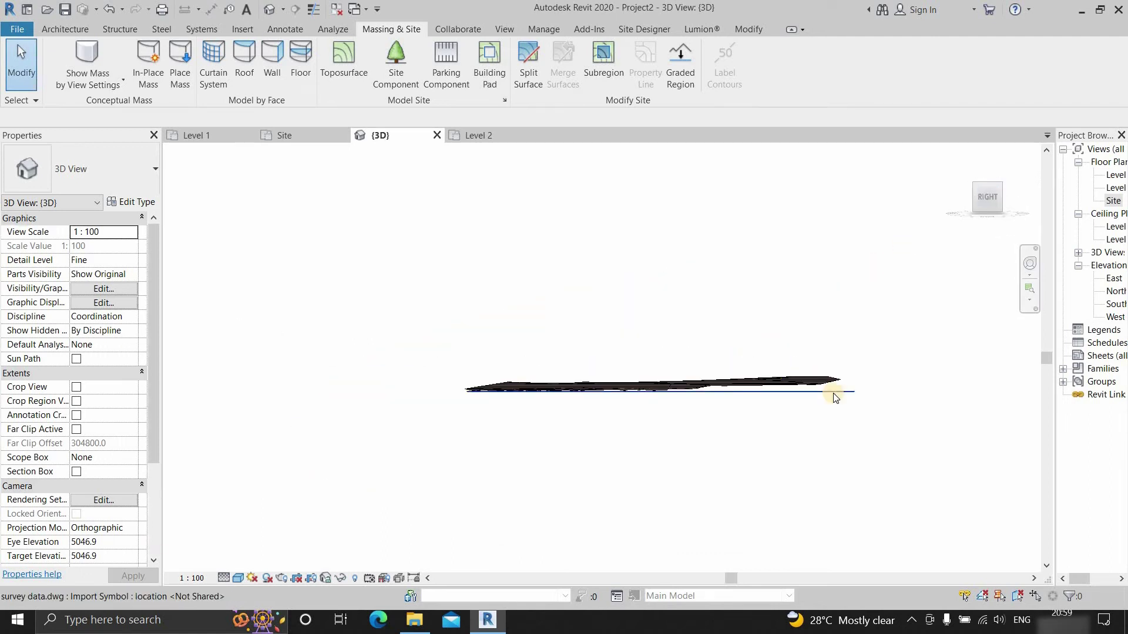
pyautogui.click(835, 398)
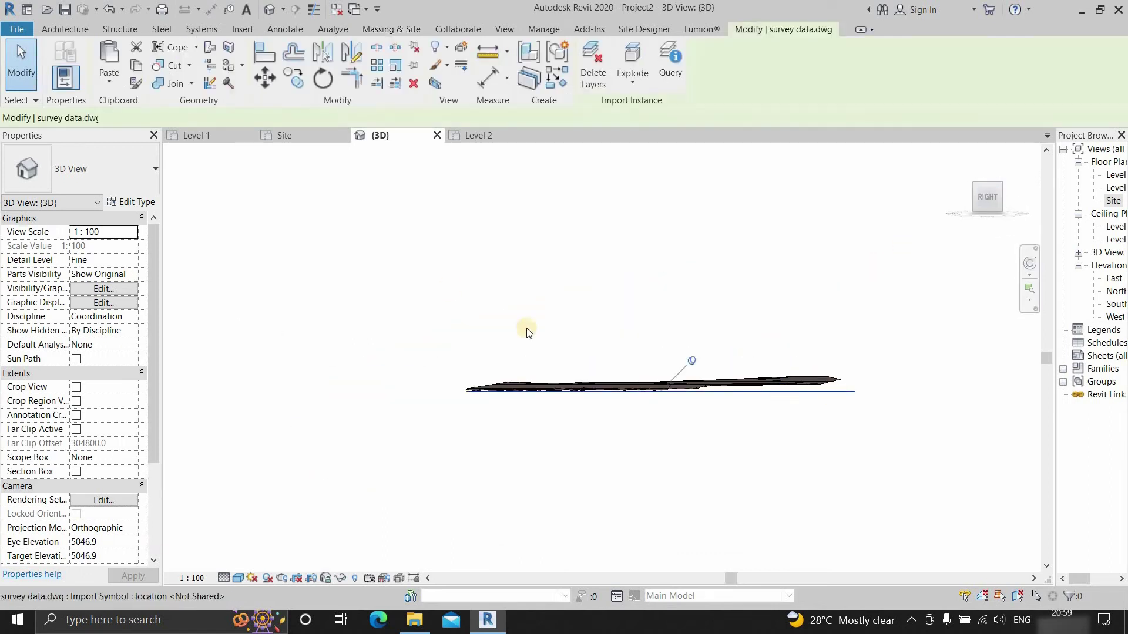
pyautogui.click(690, 358)
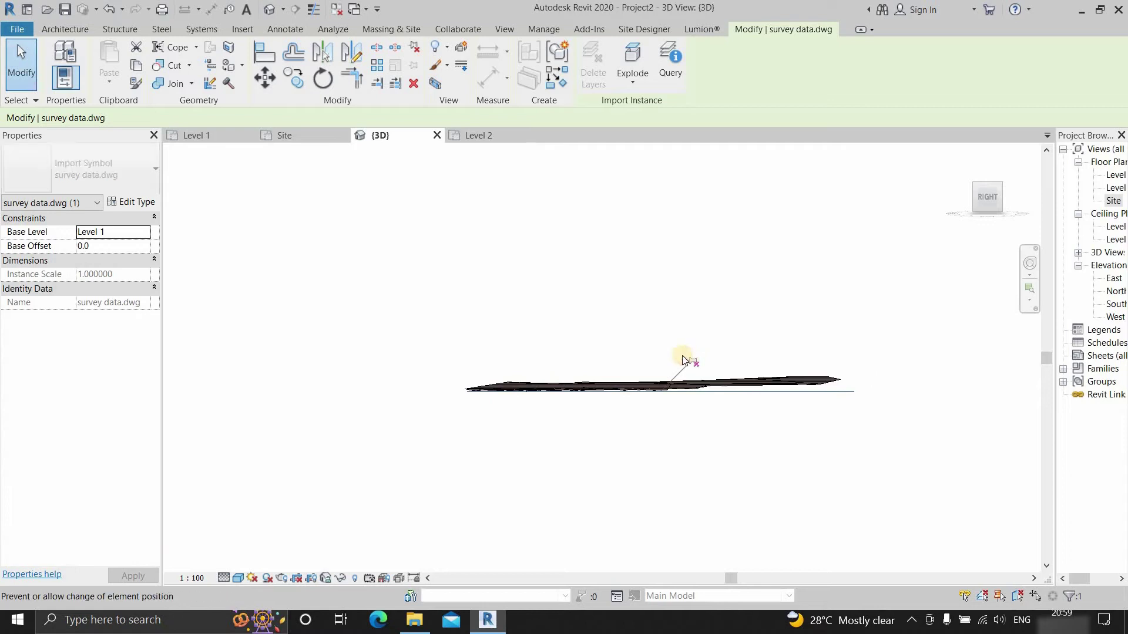
pyautogui.click(288, 82)
pyautogui.scroll(2, 702, 395)
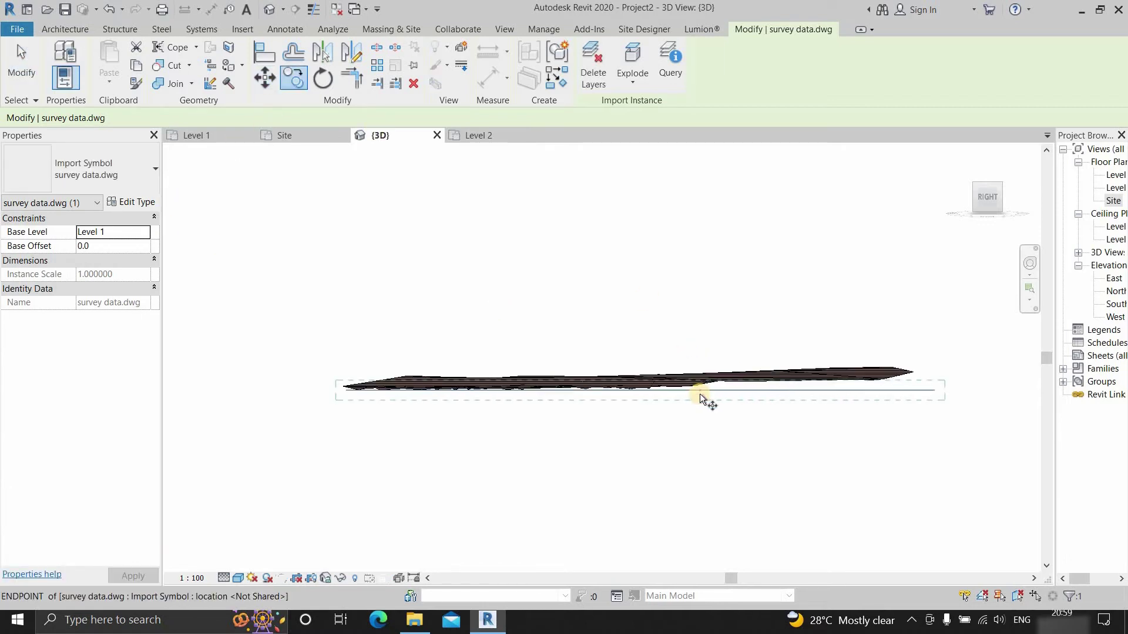
pyautogui.click(662, 389)
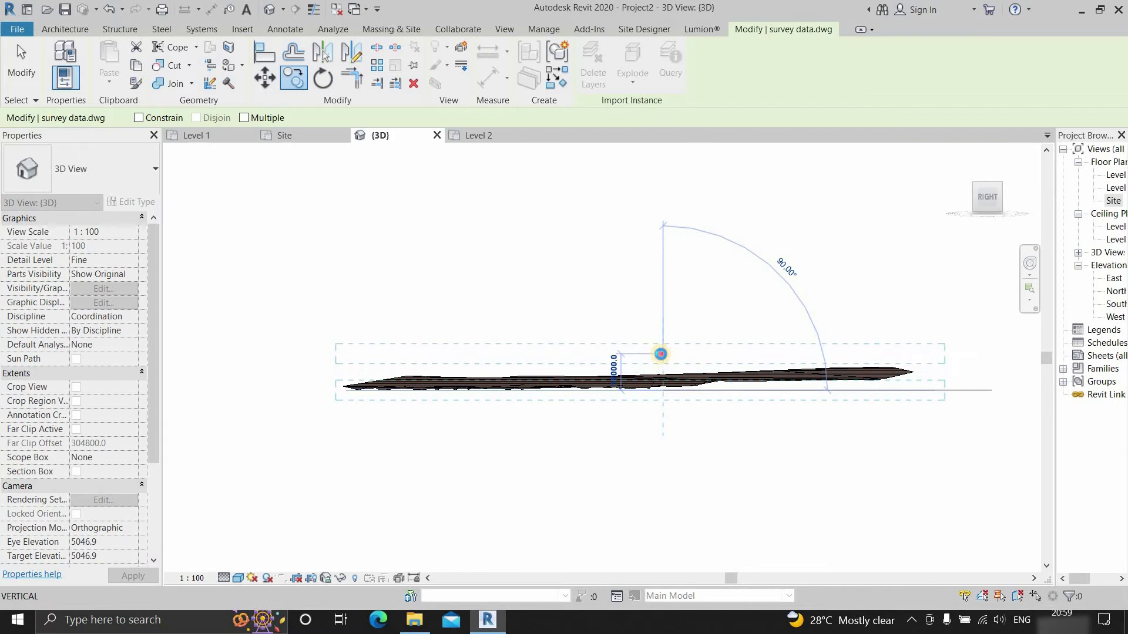
pyautogui.click(661, 354)
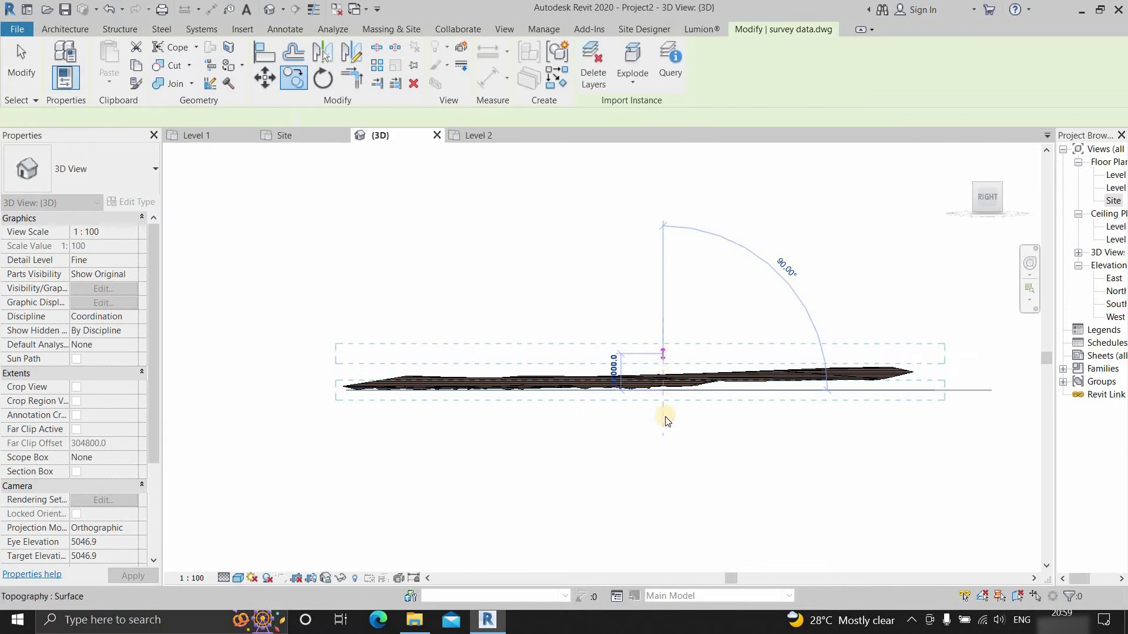
# Move the copied survey drawing straight down 7000 mm so it lies closer to the terrain surface
pyautogui.click(458, 172)
pyautogui.scroll(2, 593, 354)
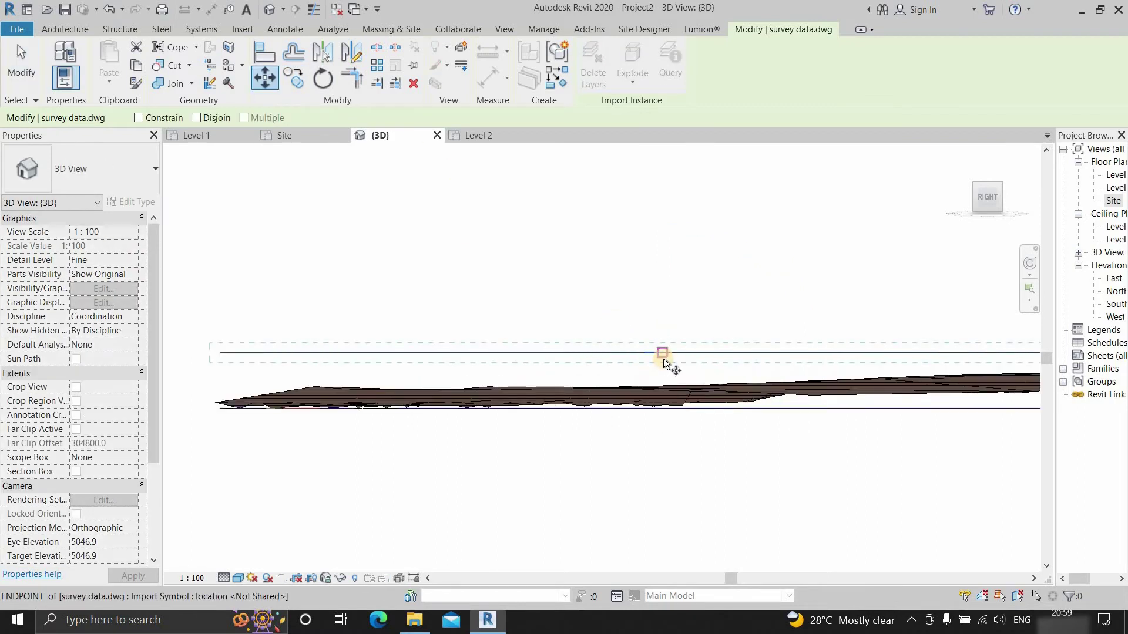
pyautogui.click(664, 359)
pyautogui.click(664, 376)
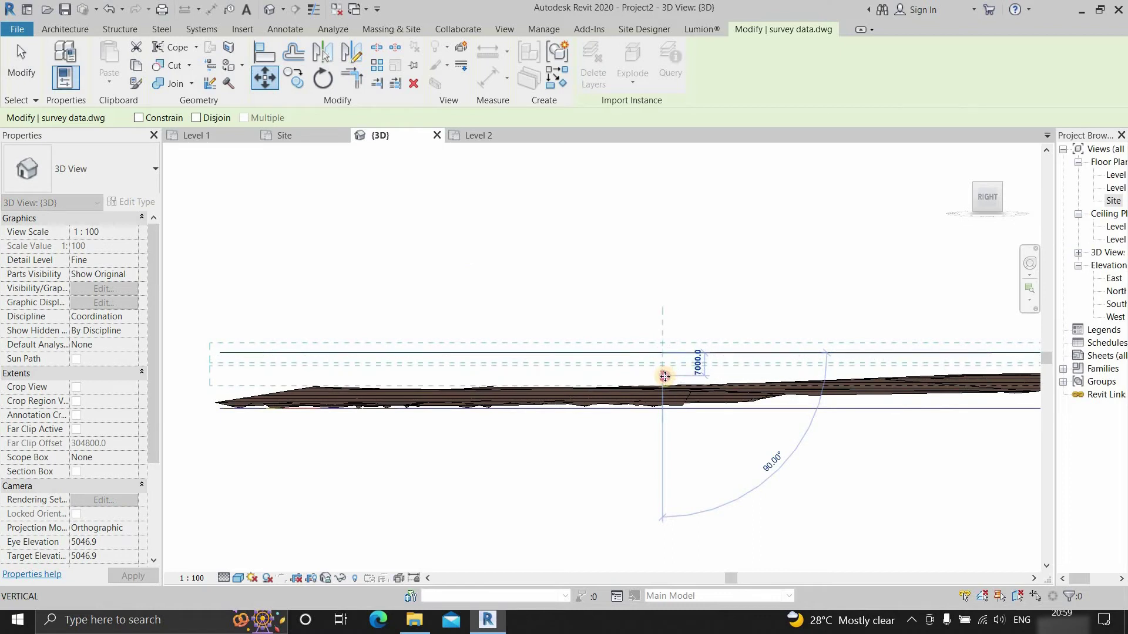
pyautogui.scroll(-1, 796, 514)
pyautogui.keyDown('shift'); pyautogui.moveTo(718, 481); pyautogui.dragTo(687, 382, button='middle'); pyautogui.keyUp('shift')
pyautogui.press('Escape')
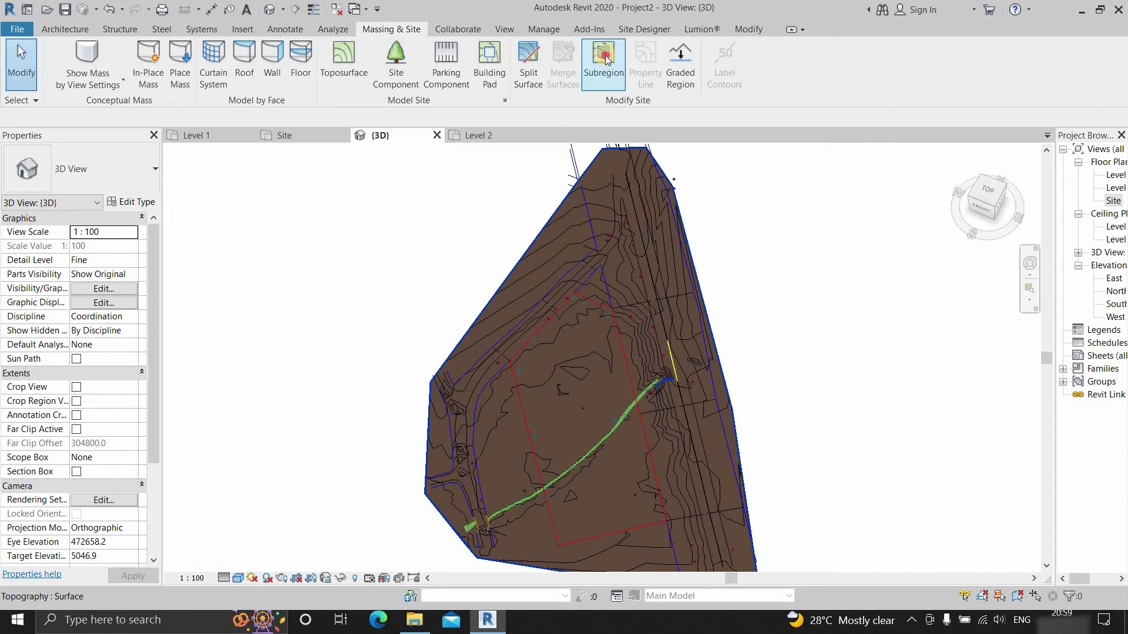
# Start a subregion on the toposurface and, in the top view, pick the first road edge from the survey linework
pyautogui.click(604, 59)
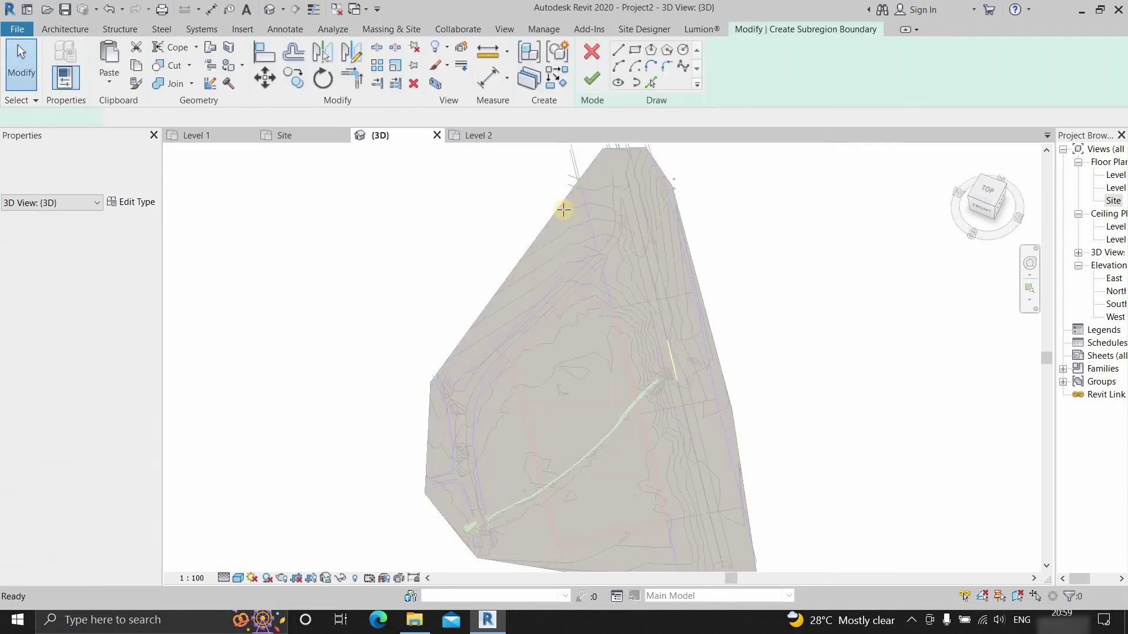
pyautogui.click(993, 192)
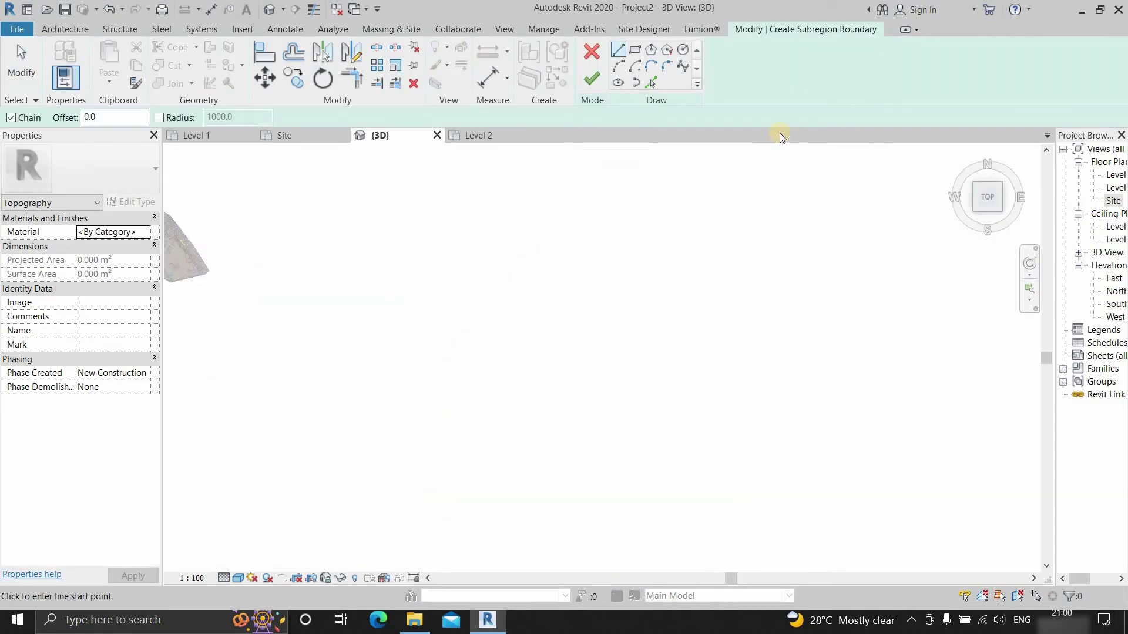
pyautogui.click(653, 80)
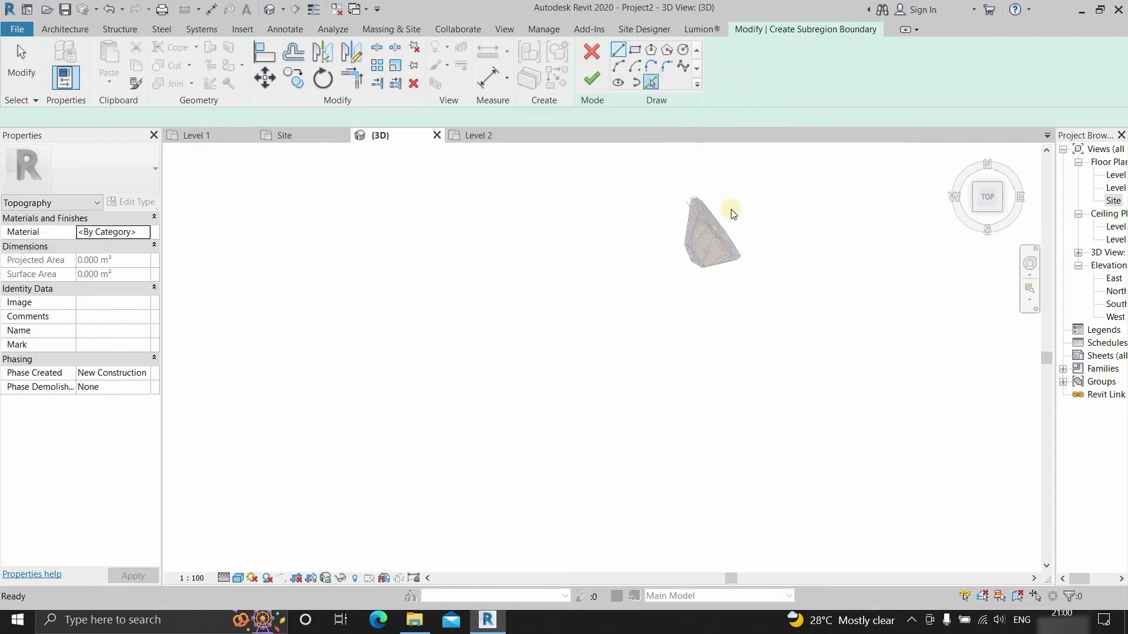
pyautogui.scroll(5, 725, 214)
pyautogui.moveTo(538, 257); pyautogui.dragTo(496, 286, button='middle')
pyautogui.click(586, 300)
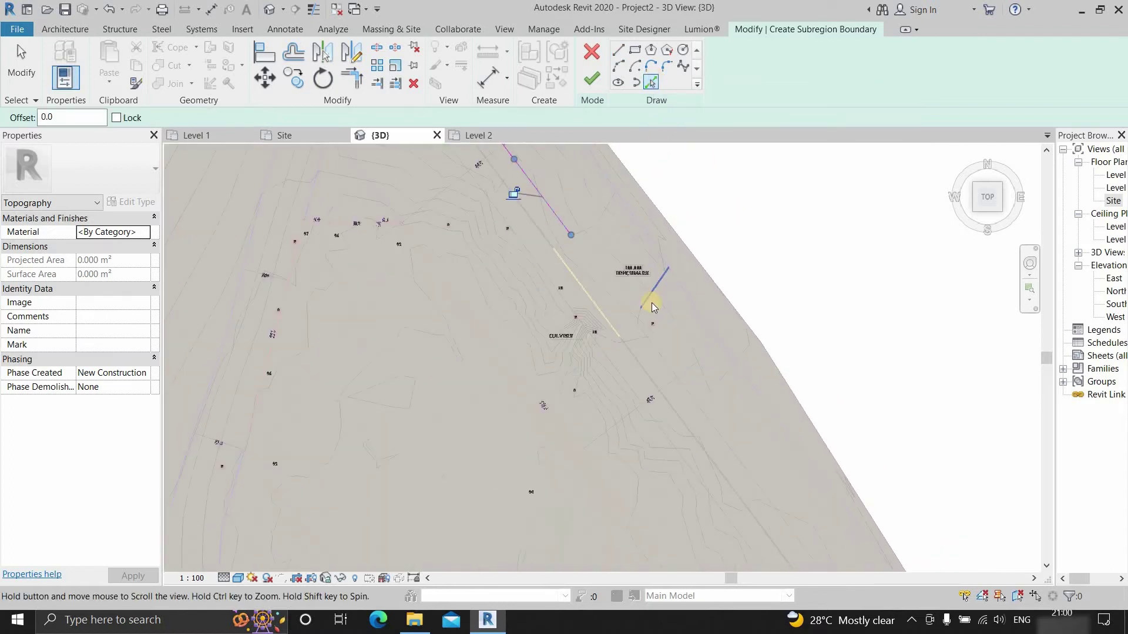
# Trace both edges of the main road from the survey drawing and draw a boundary line across the road's southern end
pyautogui.moveTo(764, 470); pyautogui.dragTo(651, 285, button='middle')
pyautogui.moveTo(763, 397); pyautogui.dragTo(640, 214, button='middle')
pyautogui.click(636, 358)
pyautogui.click(618, 50)
pyautogui.click(743, 535)
pyautogui.click(791, 486)
pyautogui.click(650, 82)
pyautogui.click(508, 243)
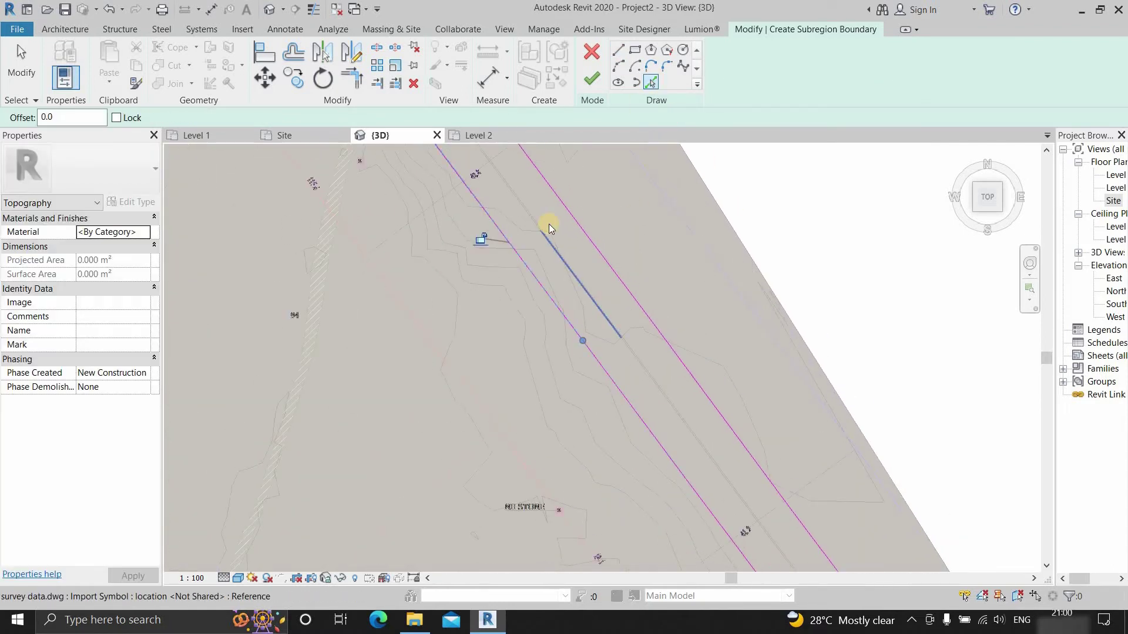
# Pick the survey lines forming both curved edges of the side road that branches off near the road's northern end
pyautogui.scroll(-5, 549, 228)
pyautogui.scroll(5, 461, 320)
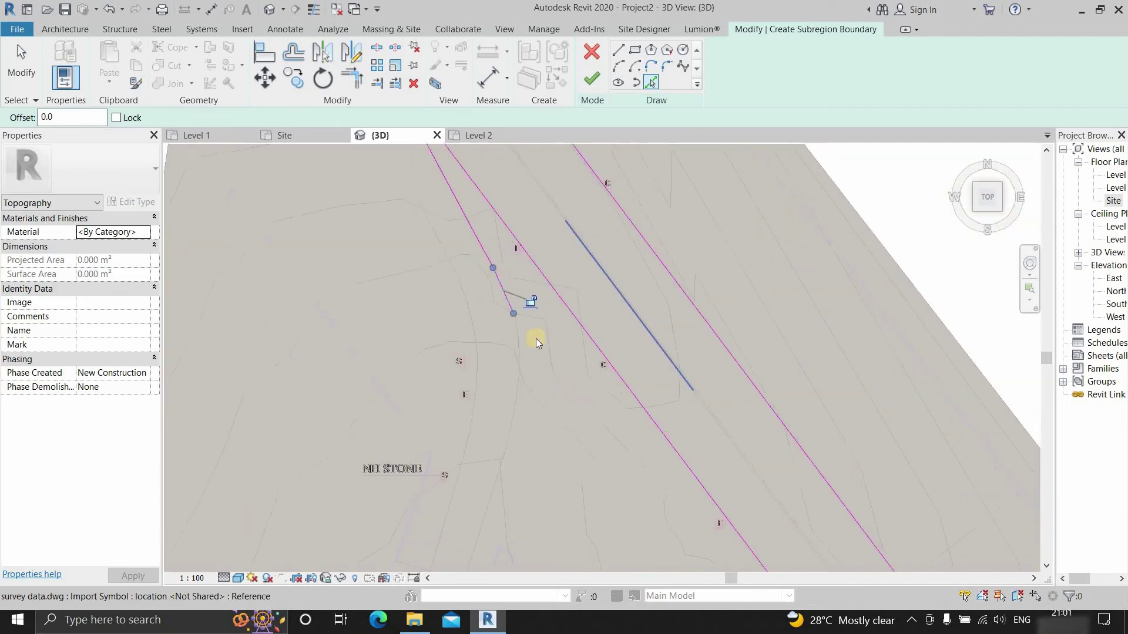
pyautogui.click(516, 329)
pyautogui.click(500, 390)
pyautogui.moveTo(353, 176); pyautogui.dragTo(477, 546, button='middle')
pyautogui.click(341, 212)
pyautogui.click(477, 420)
pyautogui.moveTo(532, 517); pyautogui.dragTo(487, 379, button='middle')
pyautogui.moveTo(510, 445); pyautogui.dragTo(473, 273, button='middle')
pyautogui.click(507, 361)
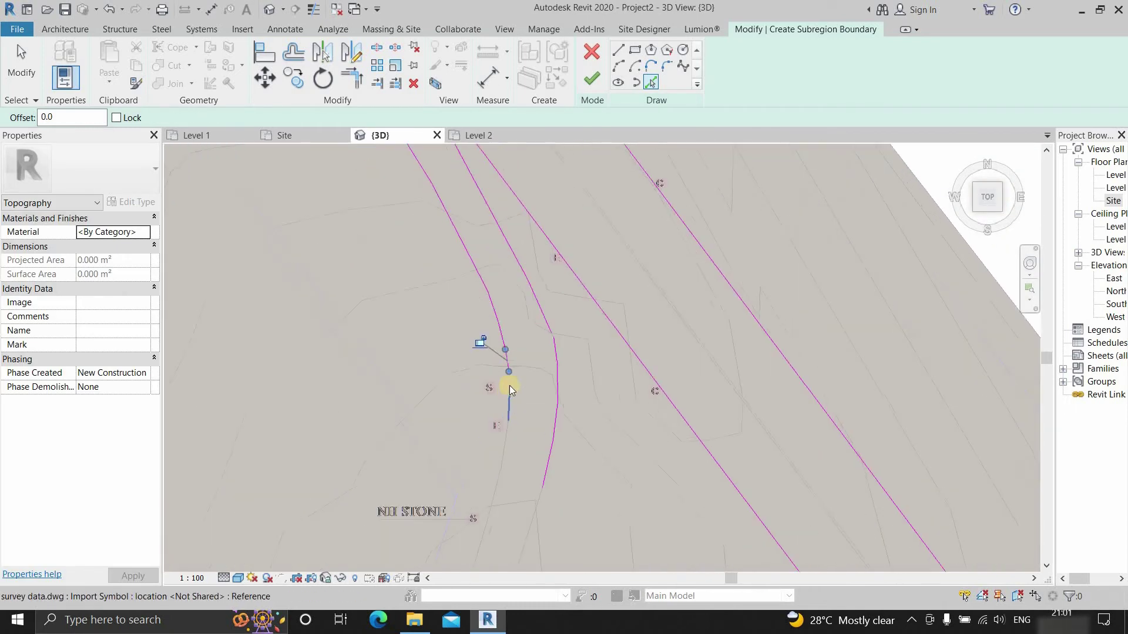
# Clean up the boundary's northern end by deleting the leftover line extending beyond the closing line
pyautogui.scroll(-5, 509, 386)
pyautogui.scroll(2, 434, 262)
pyautogui.press('t')
pyautogui.press('r')
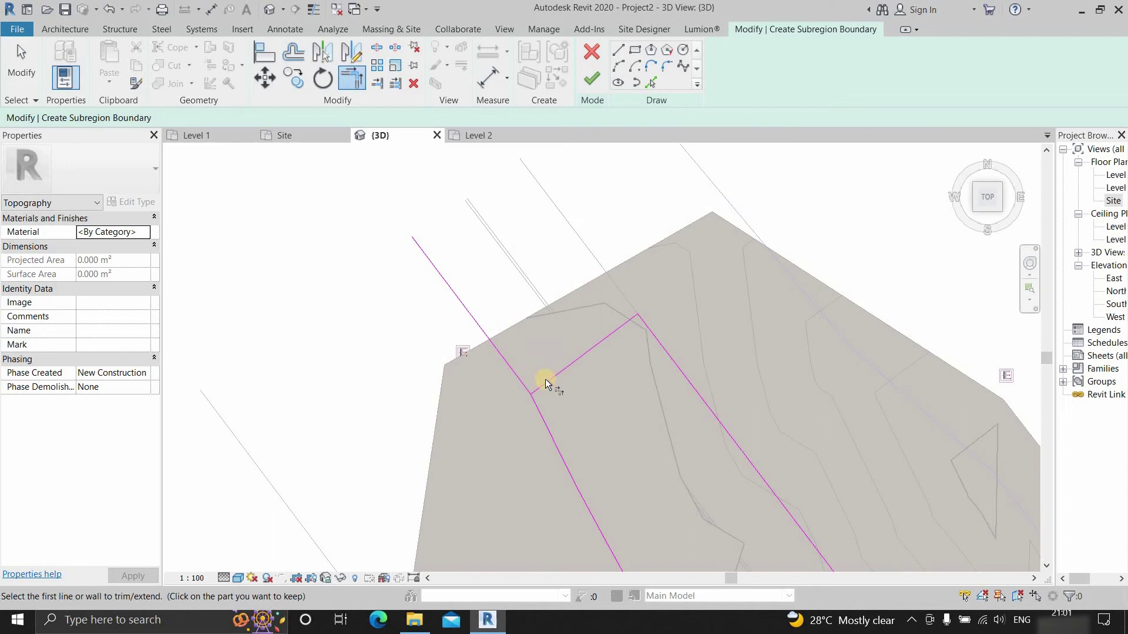
pyautogui.press('Escape')
pyautogui.click(511, 364)
pyautogui.press('Delete')
pyautogui.scroll(-3, 512, 364)
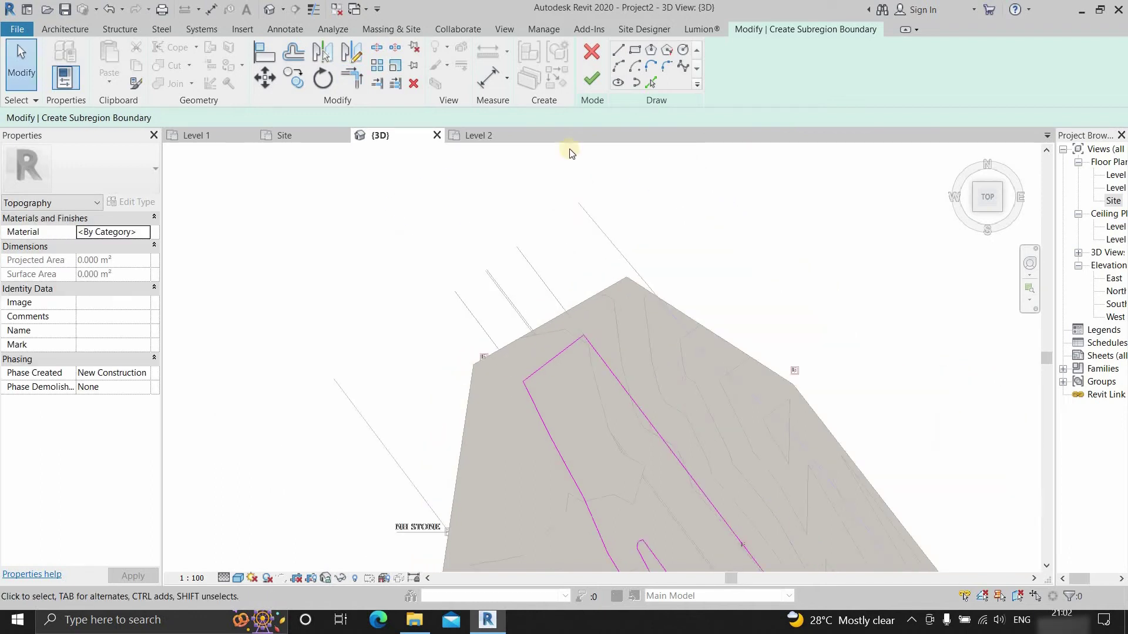
# Check the boundary for open ends and pick the missing outline of the road widening beside the benchmark
pyautogui.click(593, 78)
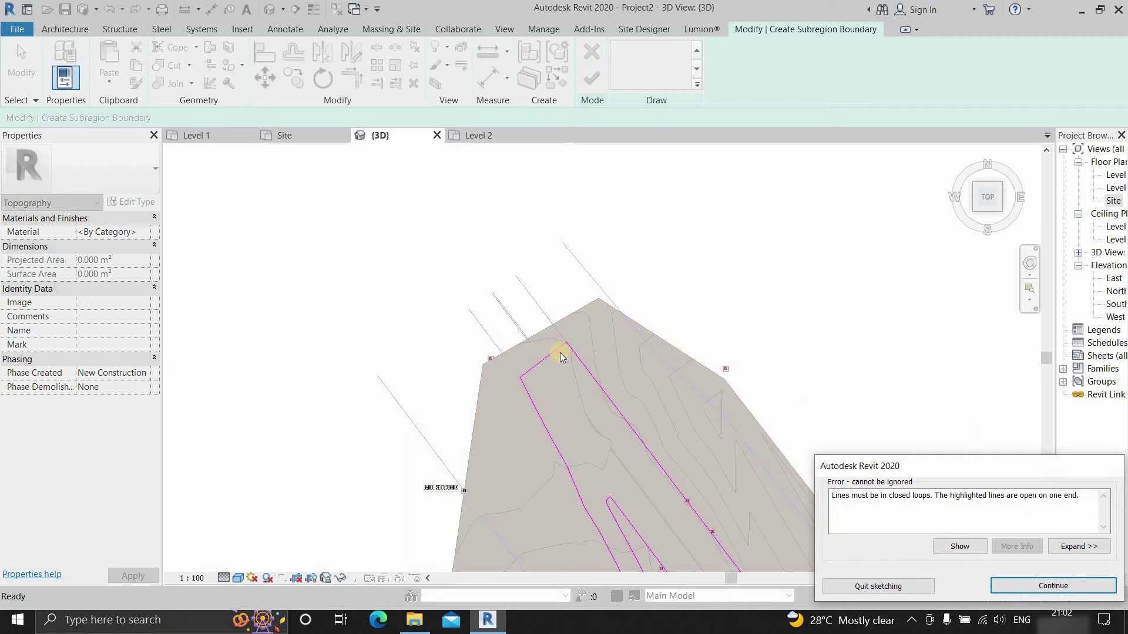
pyautogui.scroll(6, 573, 388)
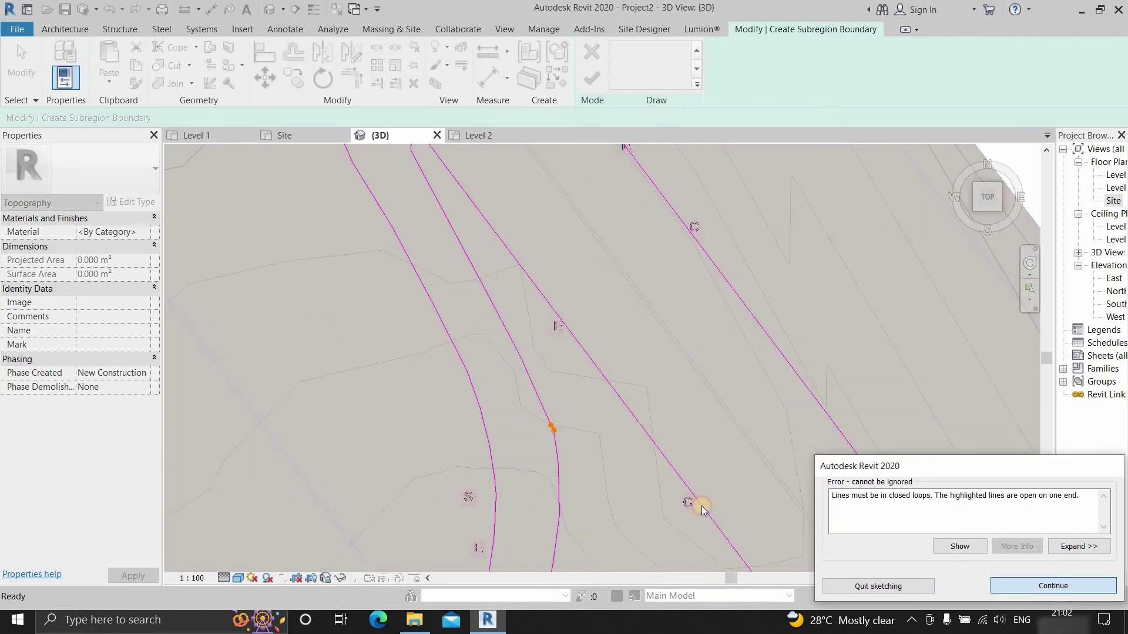
pyautogui.scroll(-1, 551, 428)
pyautogui.moveTo(551, 428); pyautogui.dragTo(532, 337, button='middle')
pyautogui.click(531, 332)
pyautogui.scroll(-6, 523, 247)
pyautogui.scroll(6, 666, 370)
pyautogui.click(570, 320)
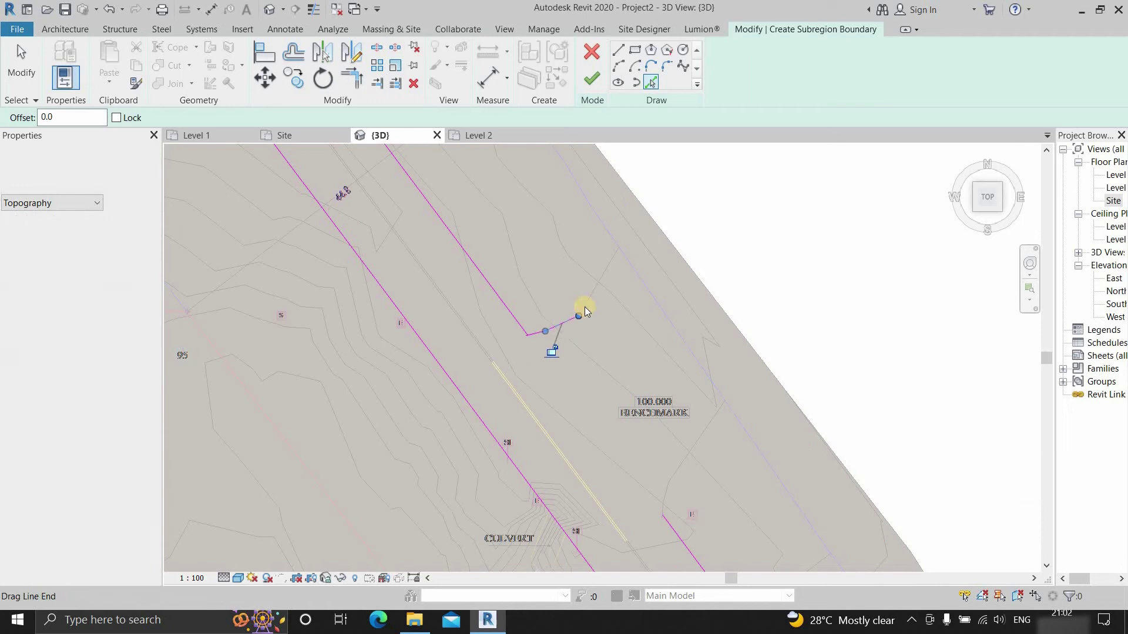
pyautogui.click(600, 283)
pyautogui.scroll(2, 644, 534)
pyautogui.moveTo(554, 382); pyautogui.dragTo(526, 468, button='middle')
# Draw the missing straight edge of the widening beside the benchmark and finish the road subregion
pyautogui.press('l')
pyautogui.press('i')
pyautogui.click(580, 181)
pyautogui.click(738, 413)
pyautogui.press('t')
pyautogui.press('r')
pyautogui.moveTo(647, 428); pyautogui.dragTo(566, 157, button='middle')
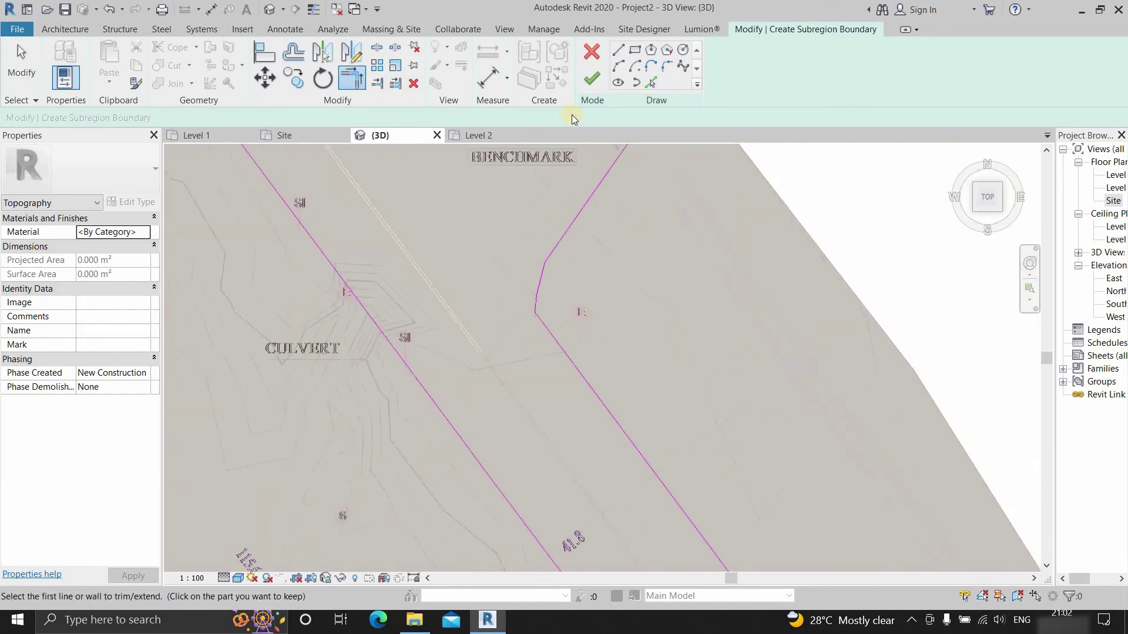
pyautogui.click(591, 81)
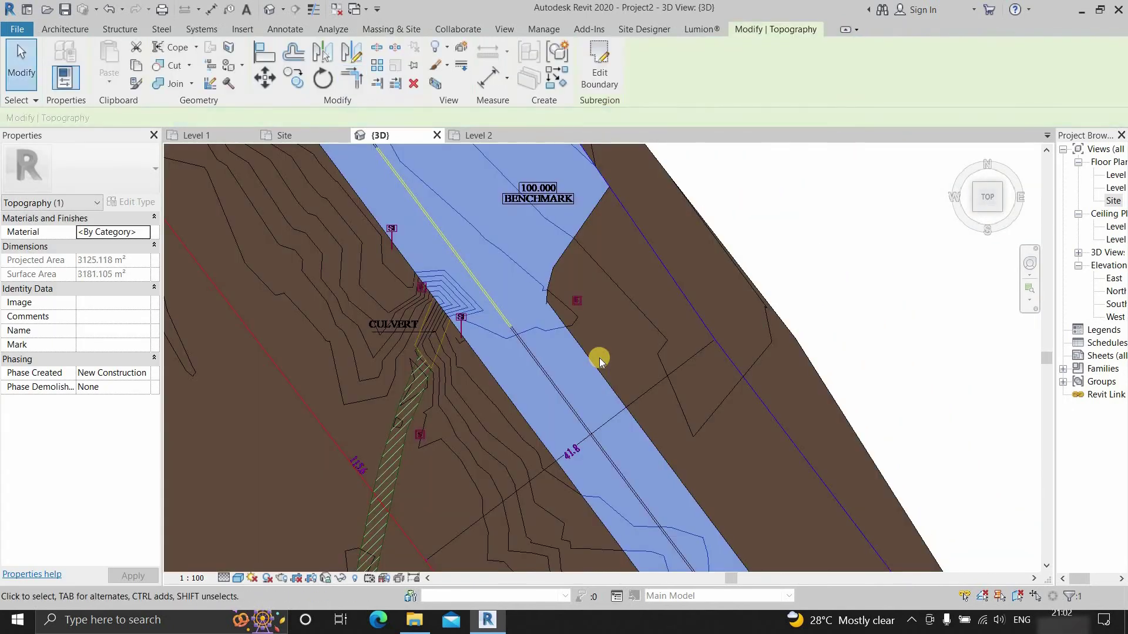
# Temporarily hide the copied survey drawing on Level 2 with the 6000 base offset in the 3D view
pyautogui.moveTo(600, 358); pyautogui.dragTo(730, 557, button='middle')
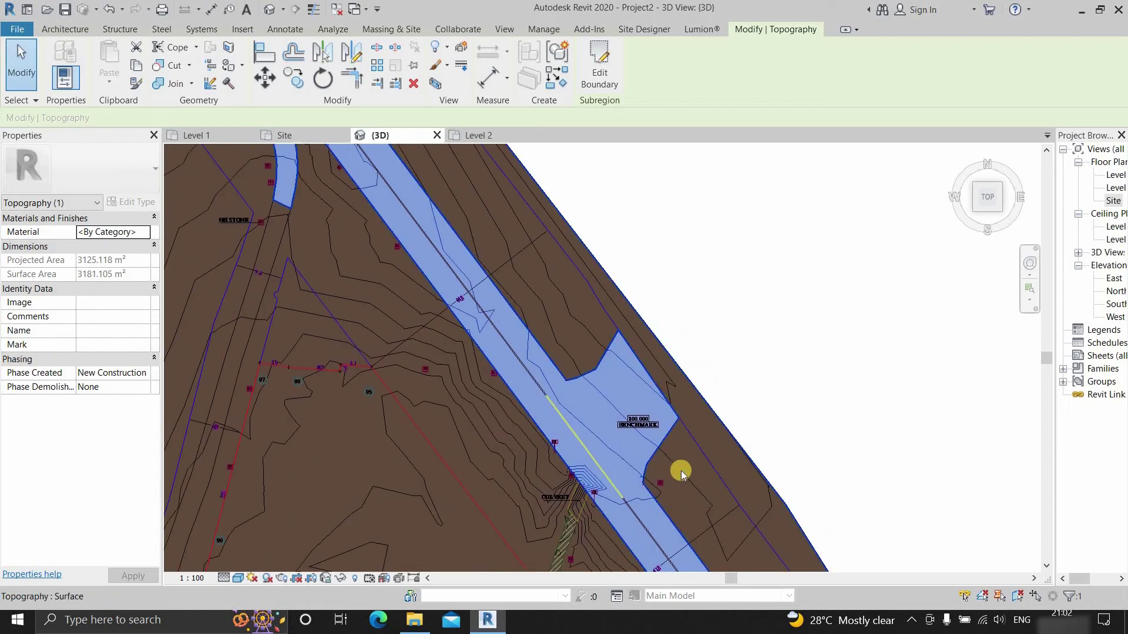
pyautogui.press('Escape')
pyautogui.scroll(-6, 635, 380)
pyautogui.keyDown('shift'); pyautogui.moveTo(536, 345); pyautogui.dragTo(716, 423, button='middle'); pyautogui.keyUp('shift')
pyautogui.scroll(4, 675, 405)
pyautogui.click(226, 379)
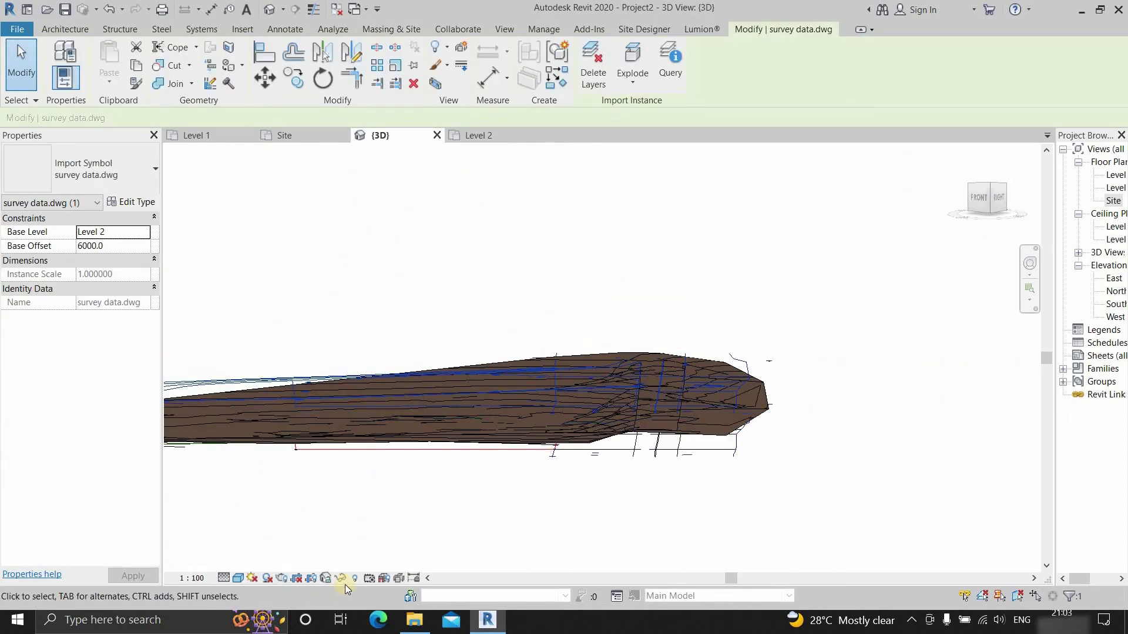
pyautogui.click(342, 578)
pyautogui.click(389, 540)
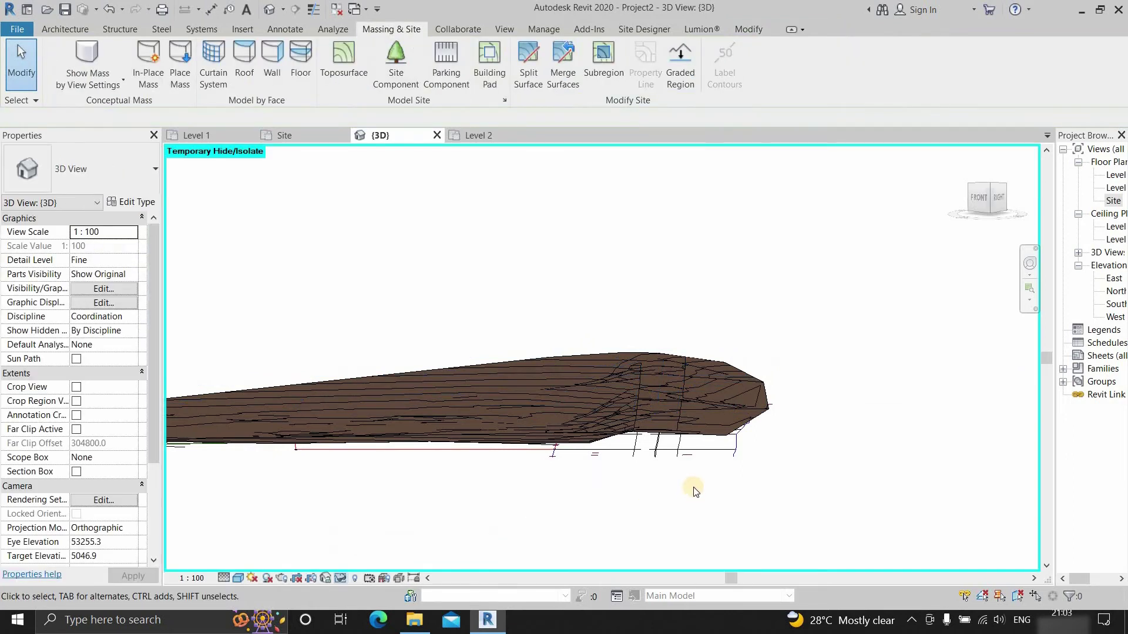
# Return to the top view and start another subregion at the road's northern end
pyautogui.keyDown('shift'); pyautogui.moveTo(740, 490); pyautogui.dragTo(677, 393, button='middle'); pyautogui.keyUp('shift')
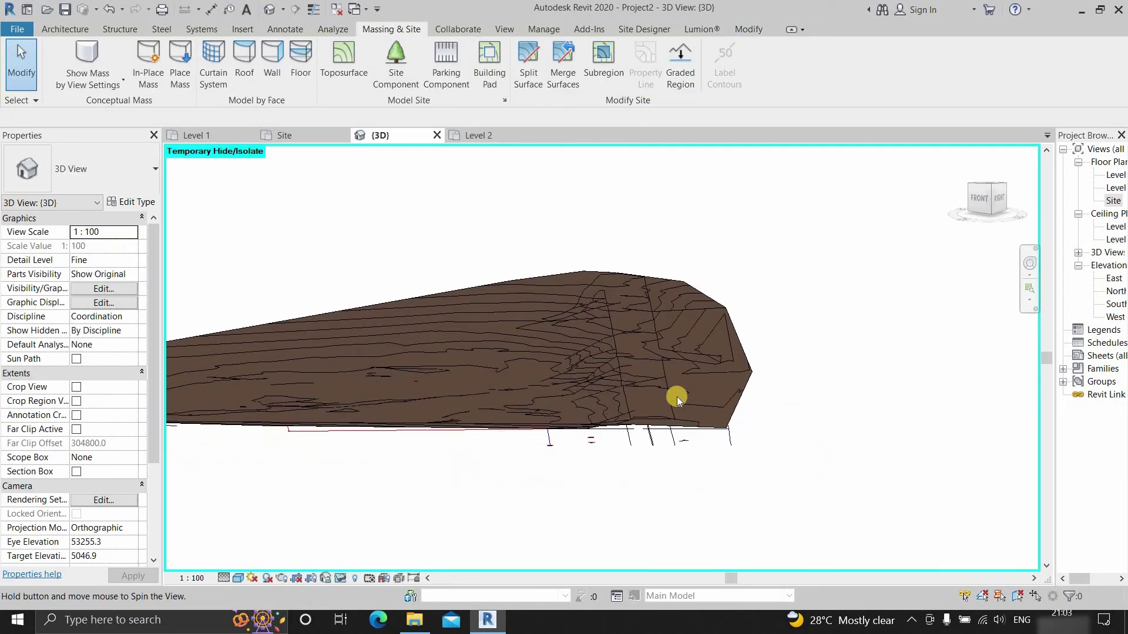
pyautogui.keyDown('shift'); pyautogui.moveTo(713, 480); pyautogui.dragTo(741, 528, button='middle'); pyautogui.keyUp('shift')
pyautogui.click(988, 191)
pyautogui.click(1022, 161)
pyautogui.click(1021, 154)
pyautogui.scroll(2, 687, 208)
pyautogui.moveTo(687, 208); pyautogui.dragTo(619, 323, button='middle')
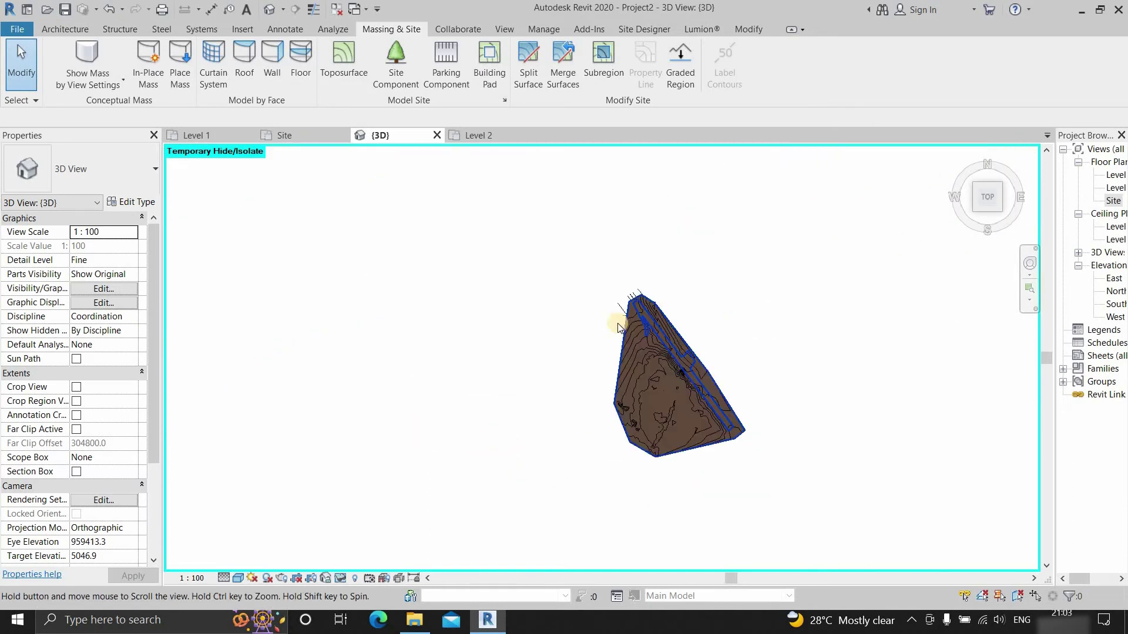
pyautogui.scroll(6, 635, 310)
pyautogui.click(549, 294)
pyautogui.click(378, 29)
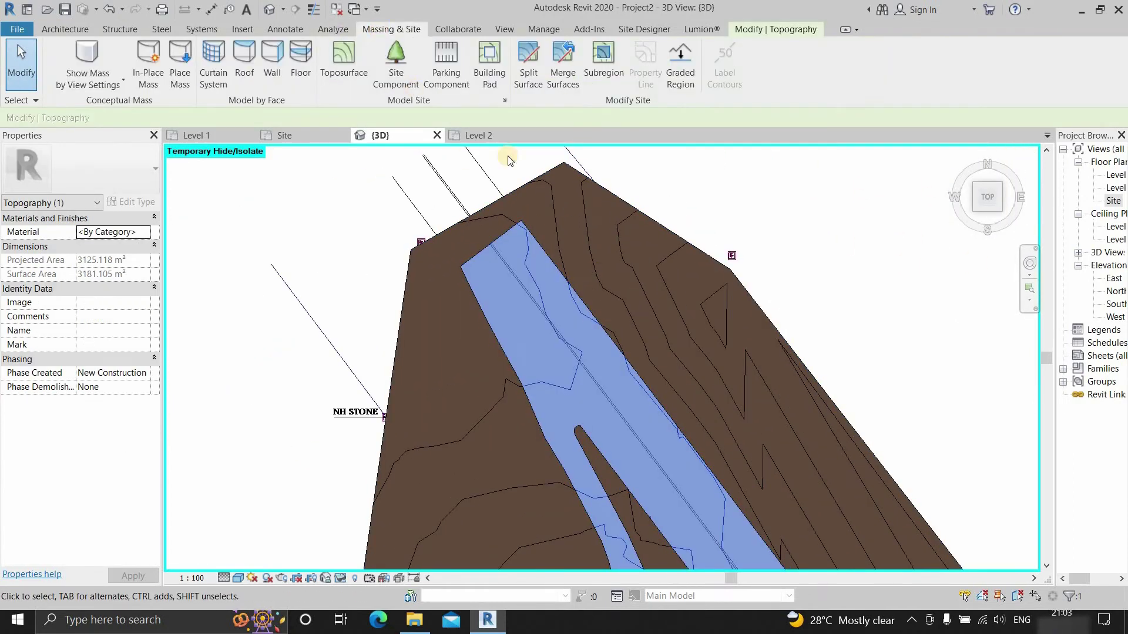
pyautogui.click(597, 59)
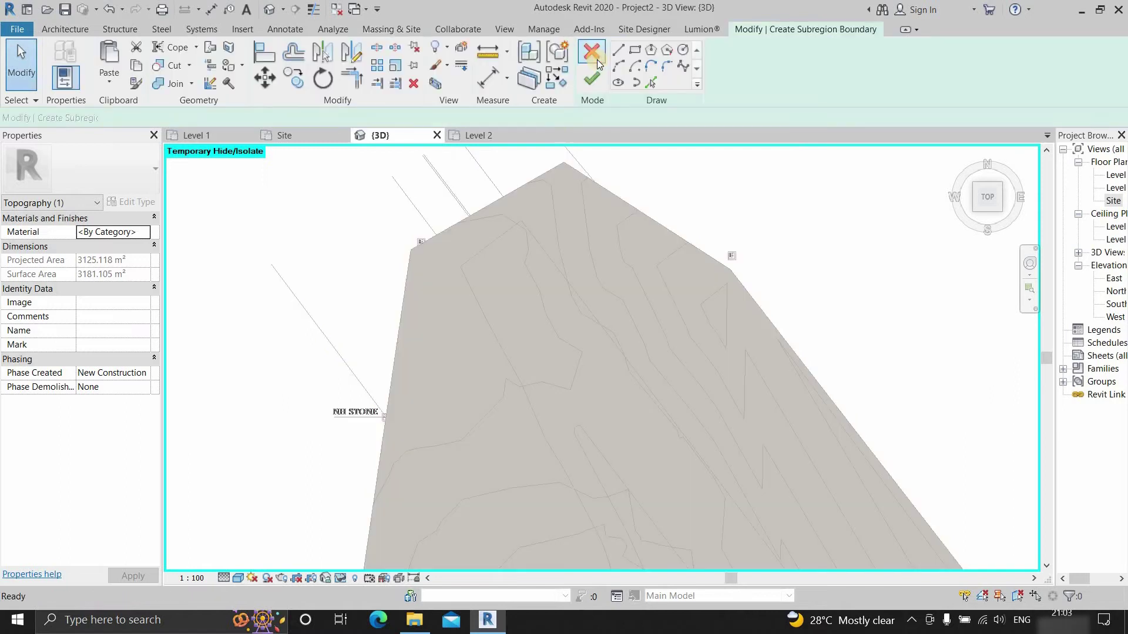
# Pick the two parallel lines of the narrow strip along the middle of the road as subregion boundaries
pyautogui.scroll(3, 485, 243)
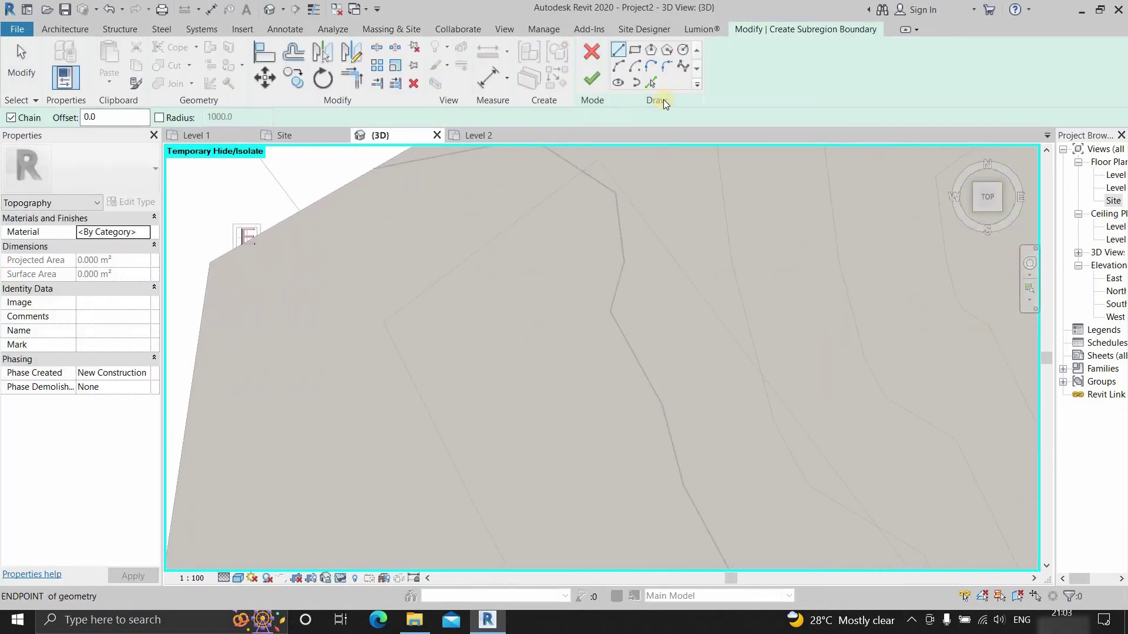
pyautogui.click(652, 82)
pyautogui.click(528, 294)
pyautogui.scroll(4, 534, 299)
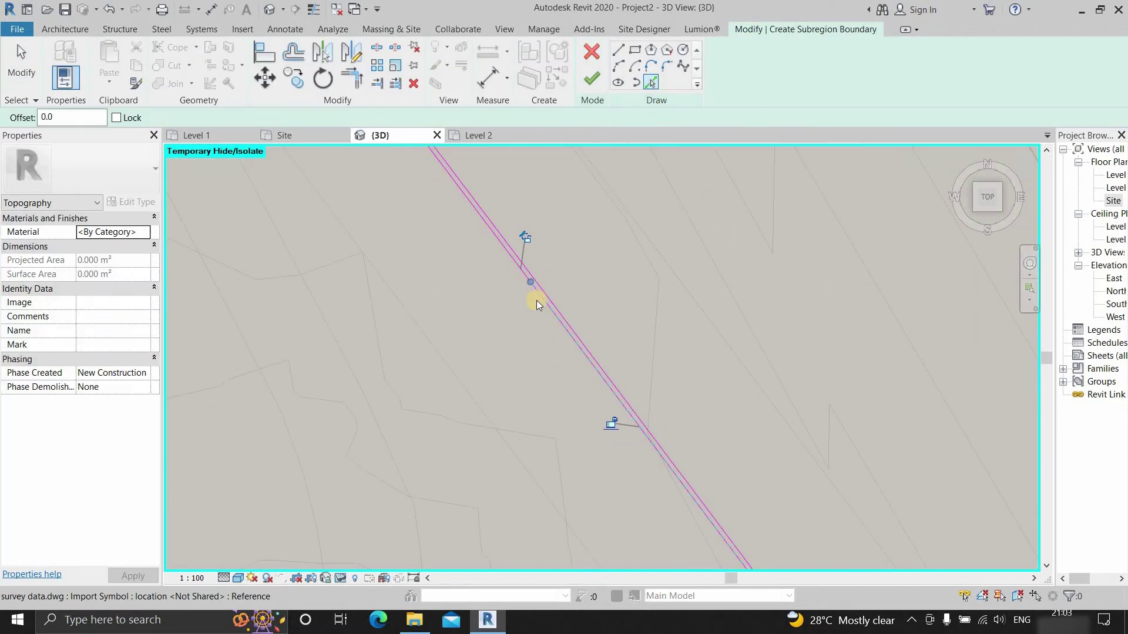
pyautogui.scroll(3, 638, 326)
pyautogui.click(642, 317)
pyautogui.scroll(-3, 642, 317)
pyautogui.moveTo(836, 426); pyautogui.dragTo(788, 388, button='middle')
pyautogui.scroll(3, 723, 392)
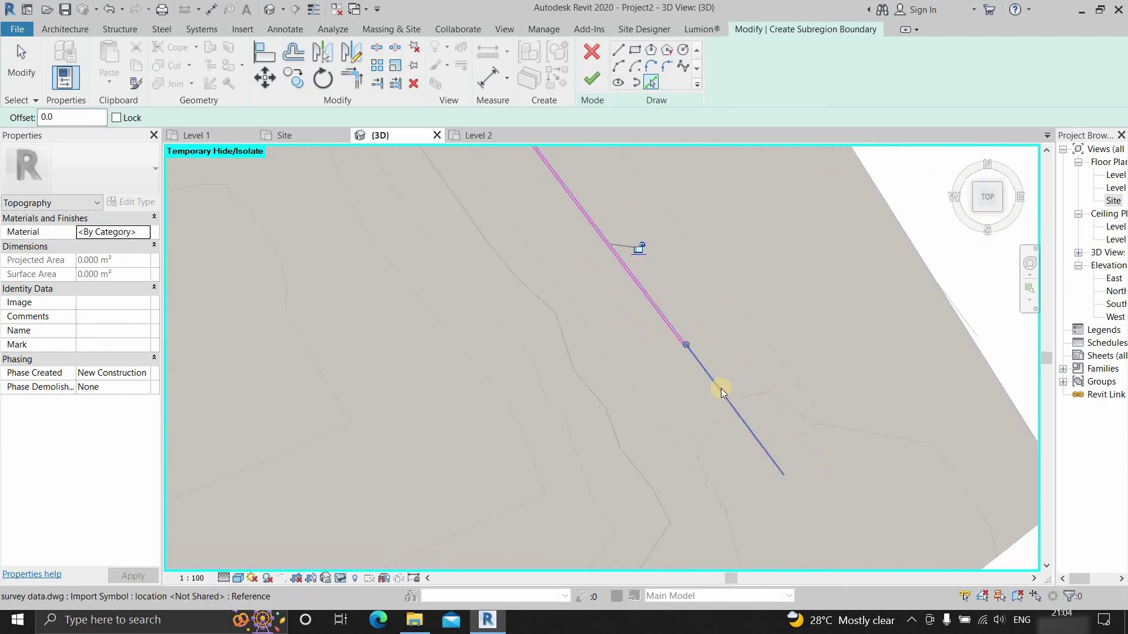
# Trim the strip's two parallel edges to the short closing line across their southern end
pyautogui.click(352, 77)
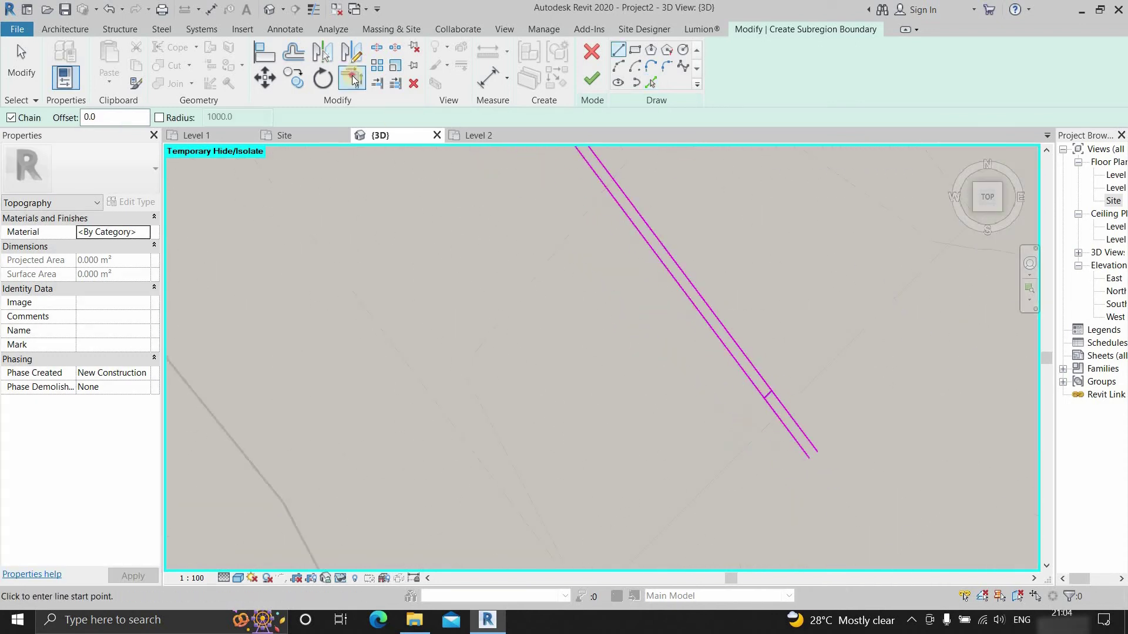
pyautogui.scroll(-4, 523, 322)
pyautogui.scroll(4, 523, 323)
pyautogui.click(554, 355)
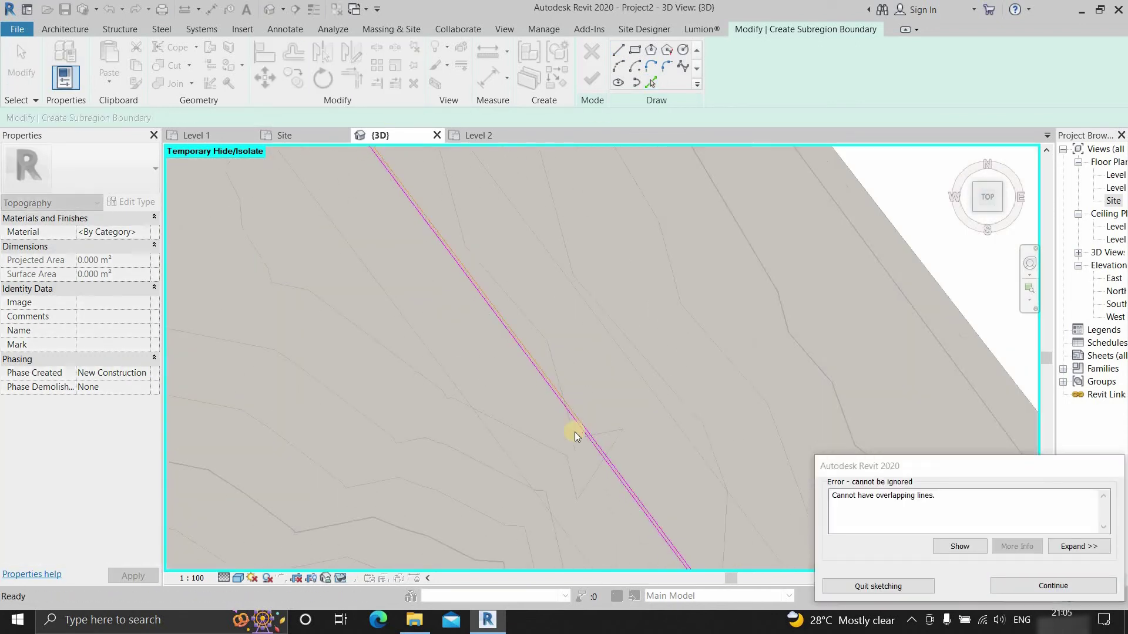
# Replace the overlapping part of the strip's outline with a new parallel line about 26600 mm long
pyautogui.click(611, 378)
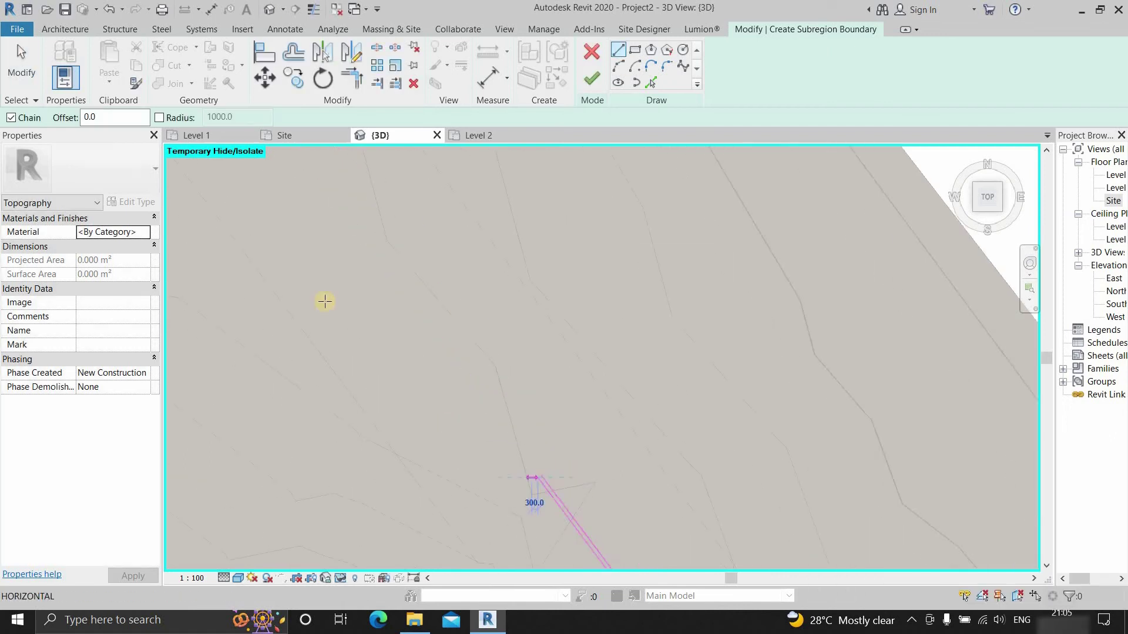
pyautogui.scroll(3, 482, 340)
pyautogui.press('t')
pyautogui.press('r')
pyautogui.click(470, 358)
pyautogui.scroll(-3, 511, 387)
pyautogui.press('l')
pyautogui.press('i')
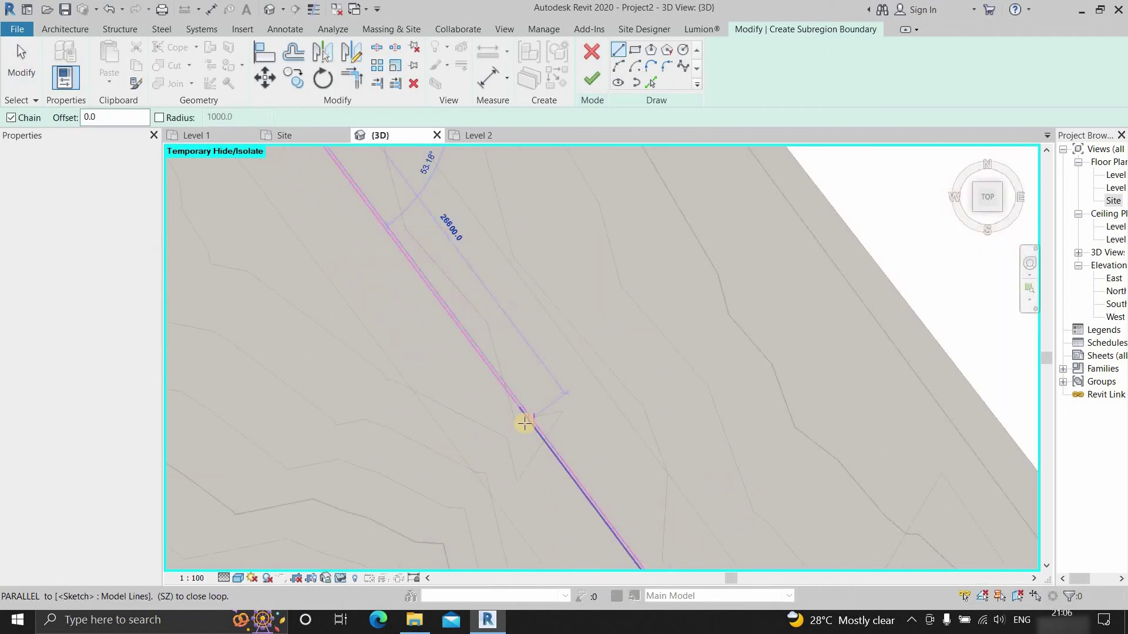
pyautogui.click(523, 423)
# Adjust the loose end of the redrawn strip line so it meets the adjoining edge segment
pyautogui.scroll(3, 524, 423)
pyautogui.press('t')
pyautogui.press('r')
pyautogui.press('Escape')
pyautogui.scroll(3, 487, 382)
pyautogui.click(628, 426)
pyautogui.scroll(3, 629, 426)
pyautogui.moveTo(606, 367); pyautogui.dragTo(584, 340)
pyautogui.scroll(-3, 584, 339)
pyautogui.press('l')
pyautogui.press('i')
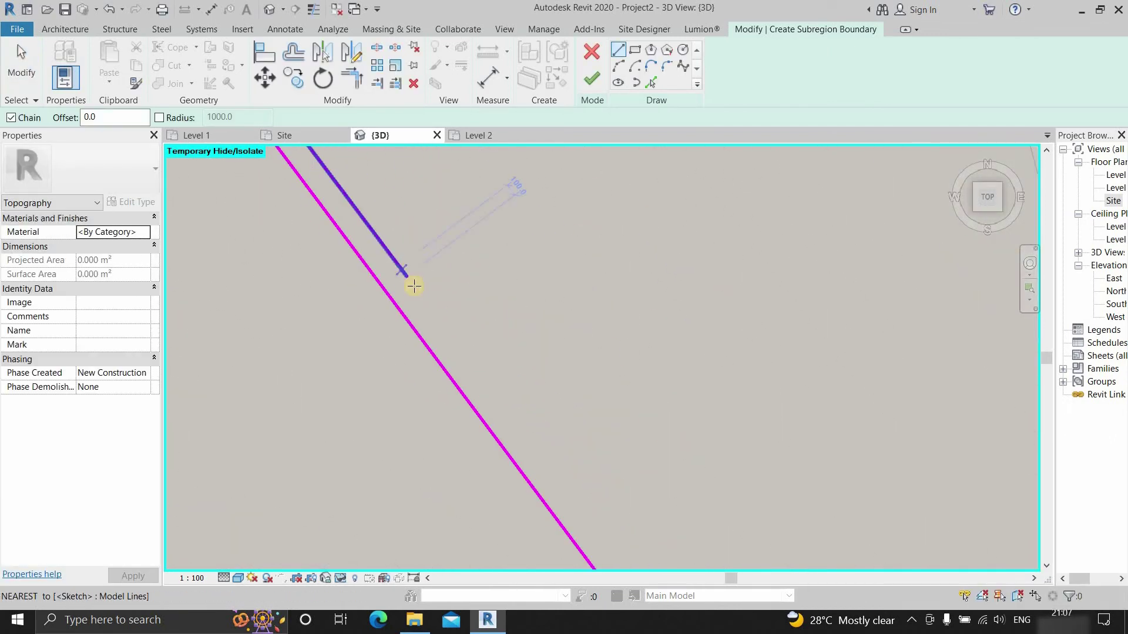
# Close the remaining gaps in the narrow strip's outline and finish the subregion
pyautogui.scroll(5, 411, 282)
pyautogui.scroll(-5, 675, 400)
pyautogui.click(1053, 584)
pyautogui.press('t')
pyautogui.press('r')
pyautogui.scroll(5, 675, 401)
pyautogui.scroll(-1, 587, 342)
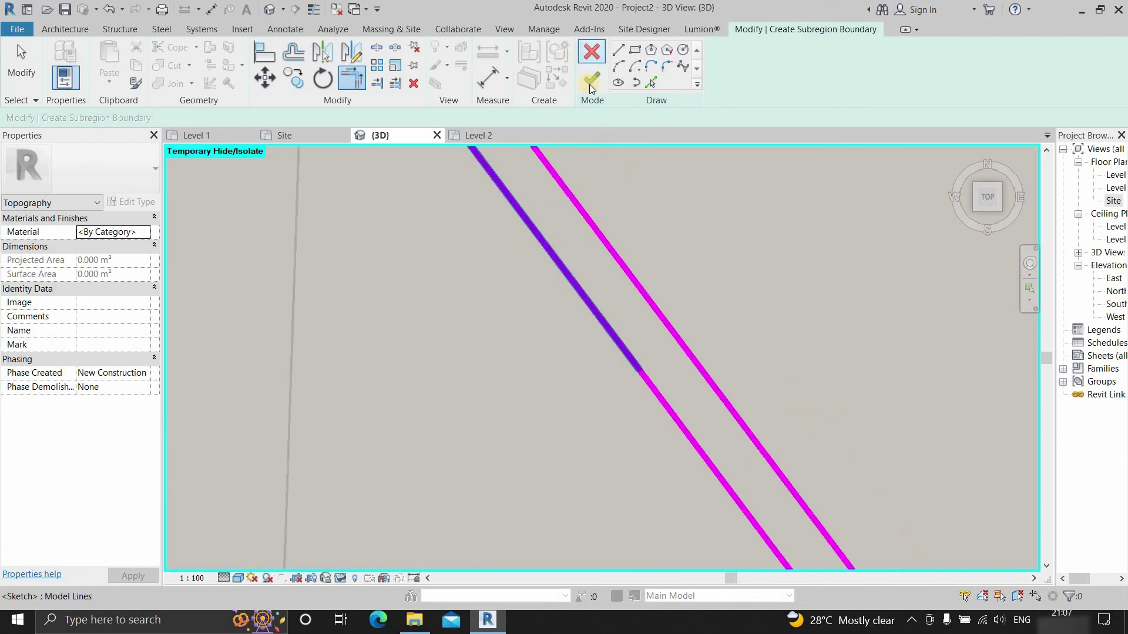
pyautogui.click(590, 84)
# Examine the new narrow strip subregion along the middle of the road, overall and close up
pyautogui.scroll(-4, 517, 340)
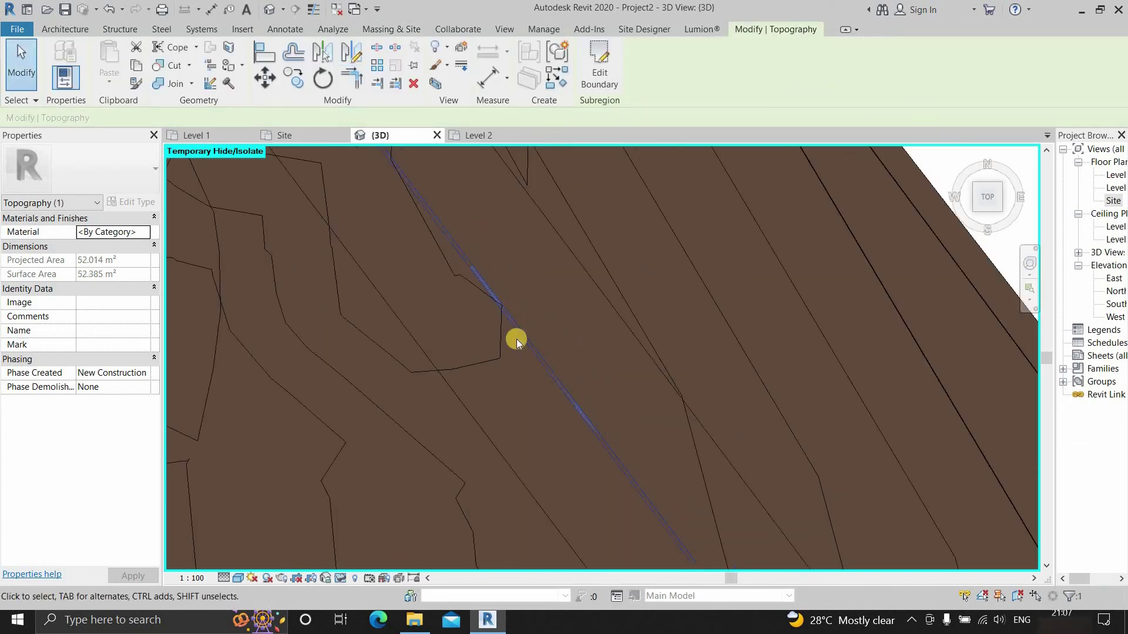
pyautogui.scroll(-3, 550, 435)
pyautogui.scroll(2, 521, 396)
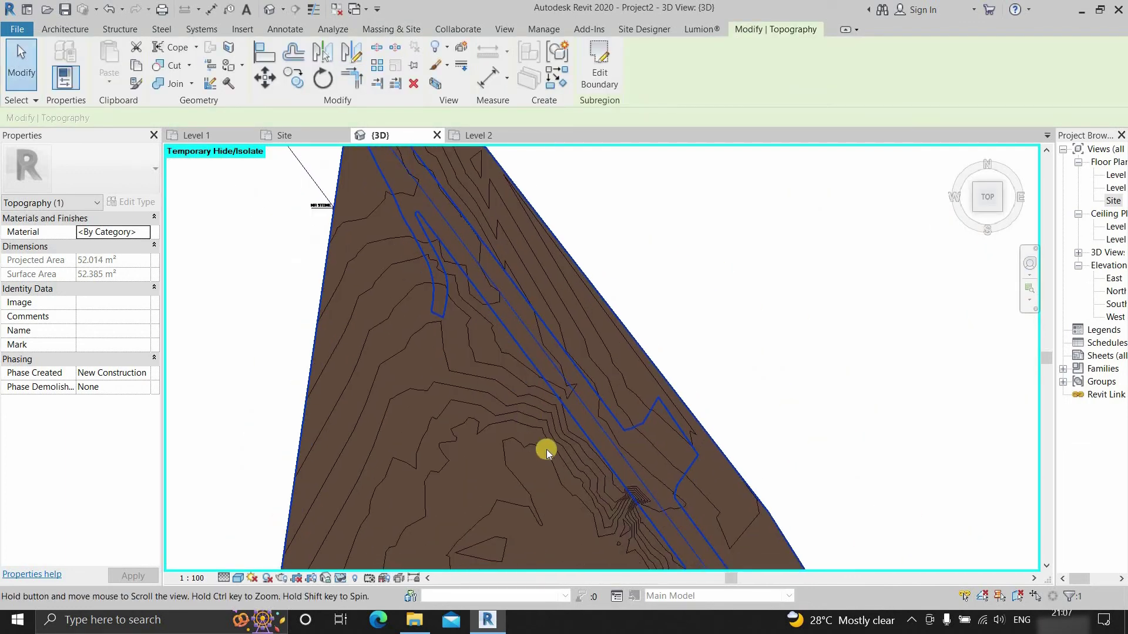
pyautogui.scroll(-1, 530, 382)
pyautogui.scroll(2, 530, 382)
pyautogui.press('Escape')
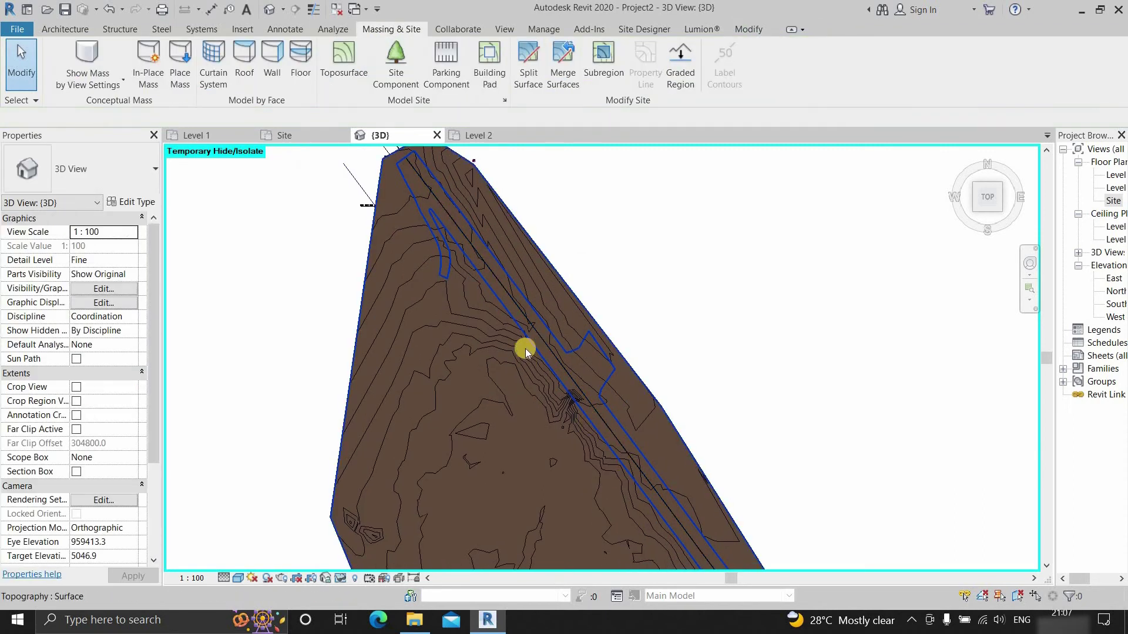
pyautogui.scroll(2, 564, 325)
pyautogui.scroll(3, 548, 334)
pyautogui.scroll(2, 495, 371)
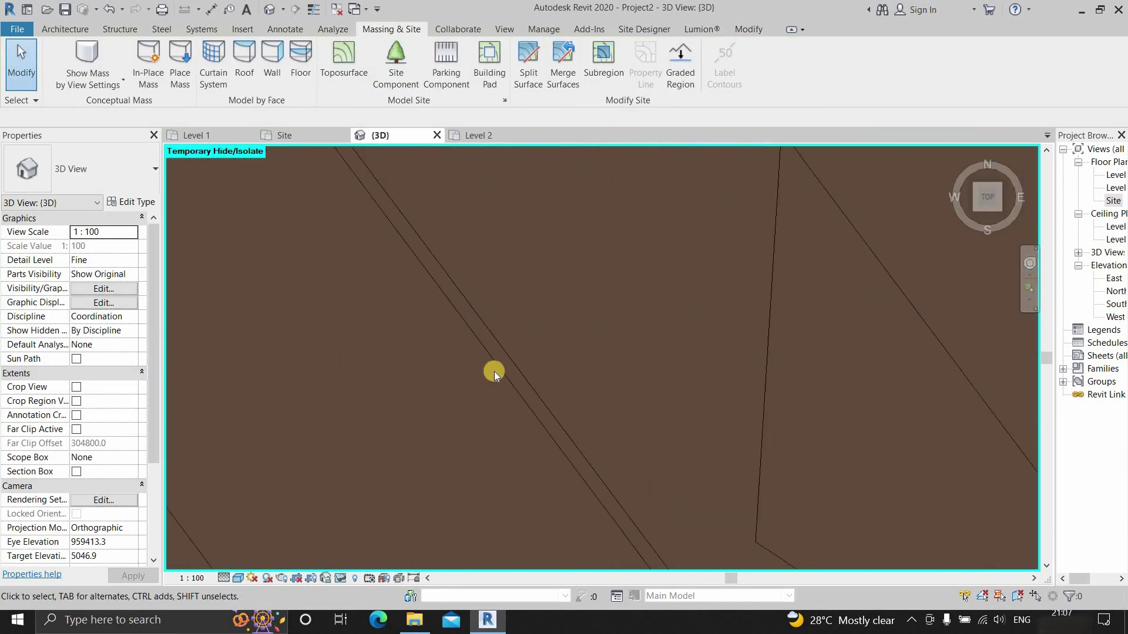
pyautogui.scroll(-5, 502, 369)
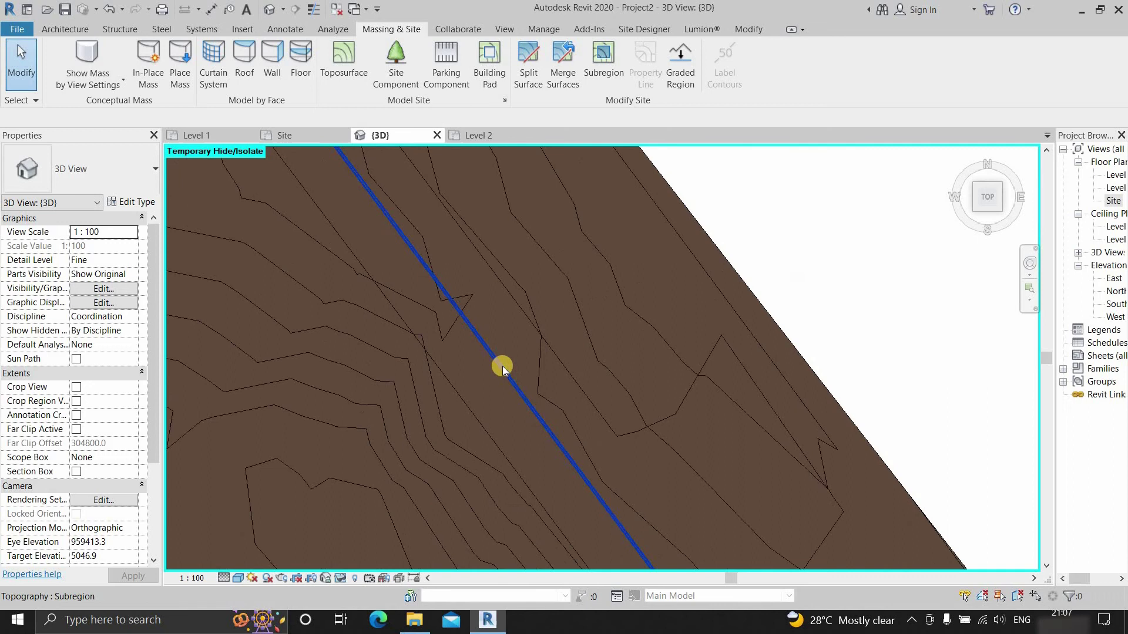
# Create a new project material and name it road
pyautogui.scroll(-6, 502, 379)
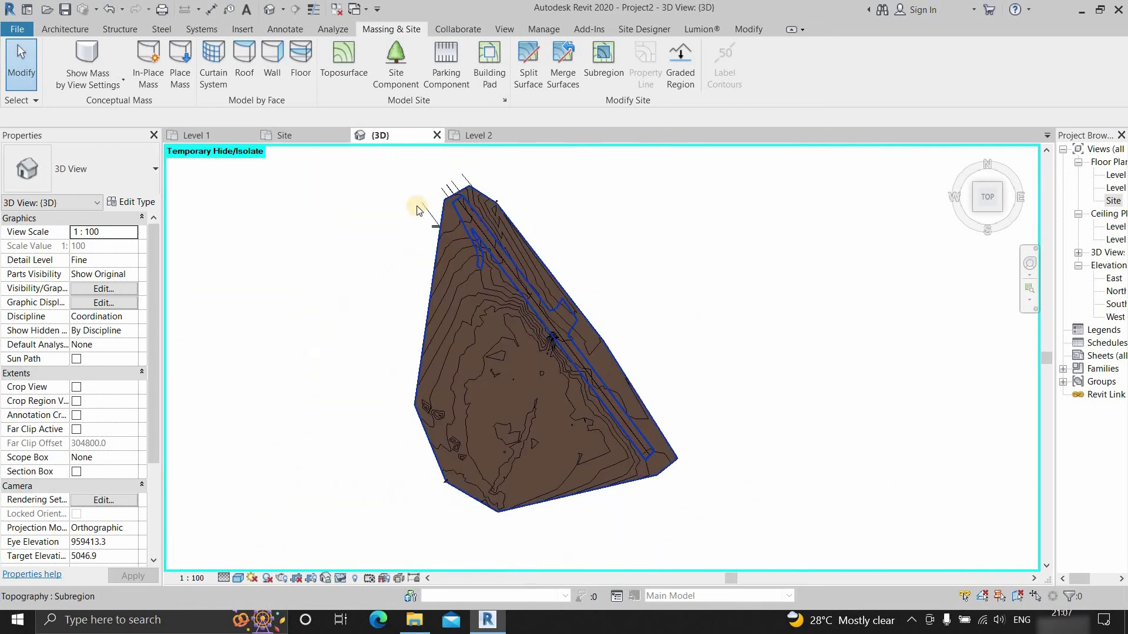
pyautogui.click(545, 30)
pyautogui.click(64, 62)
pyautogui.click(397, 467)
pyautogui.write('road')
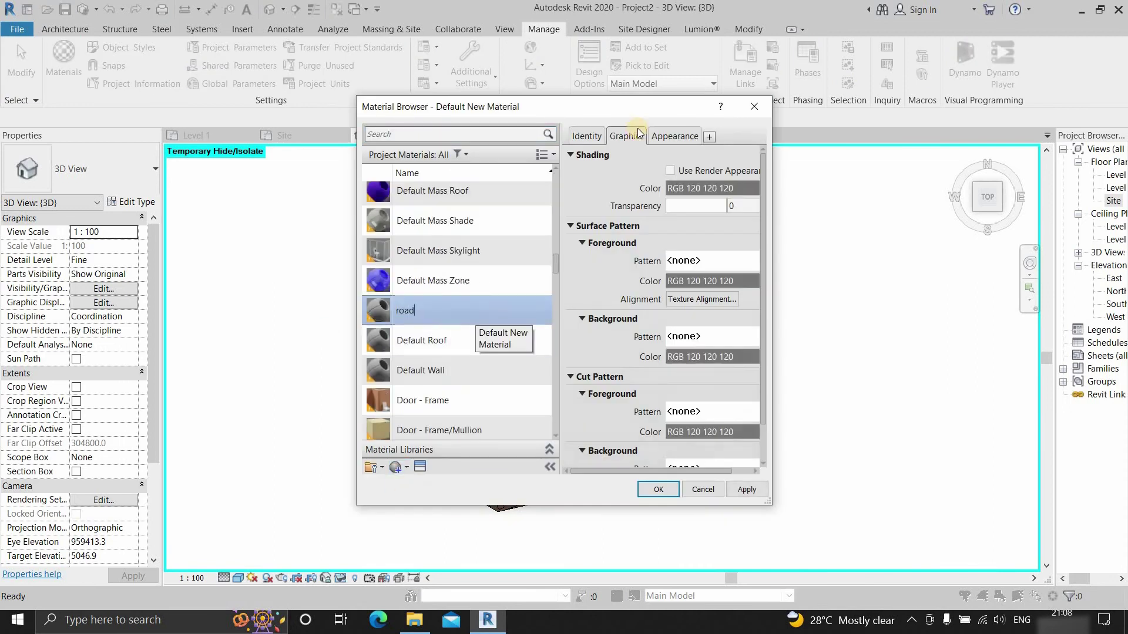
# Replace the road material's appearance asset with Asphalt - Dark Grey, searching the asset library for asphalt
pyautogui.click(680, 135)
pyautogui.click(927, 155)
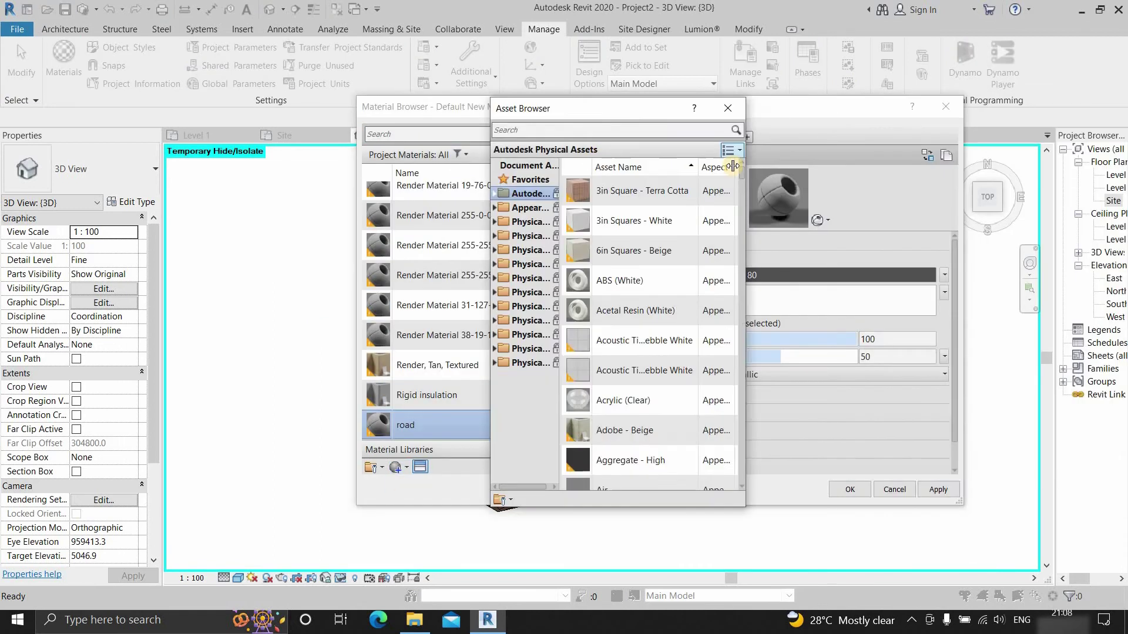
pyautogui.moveTo(744, 166); pyautogui.dragTo(976, 166)
pyautogui.click(733, 129)
pyautogui.write('asphalt')
pyautogui.doubleClick(665, 266)
pyautogui.click(959, 108)
# Create another new material and name it Thermo plastic paint
pyautogui.click(397, 467)
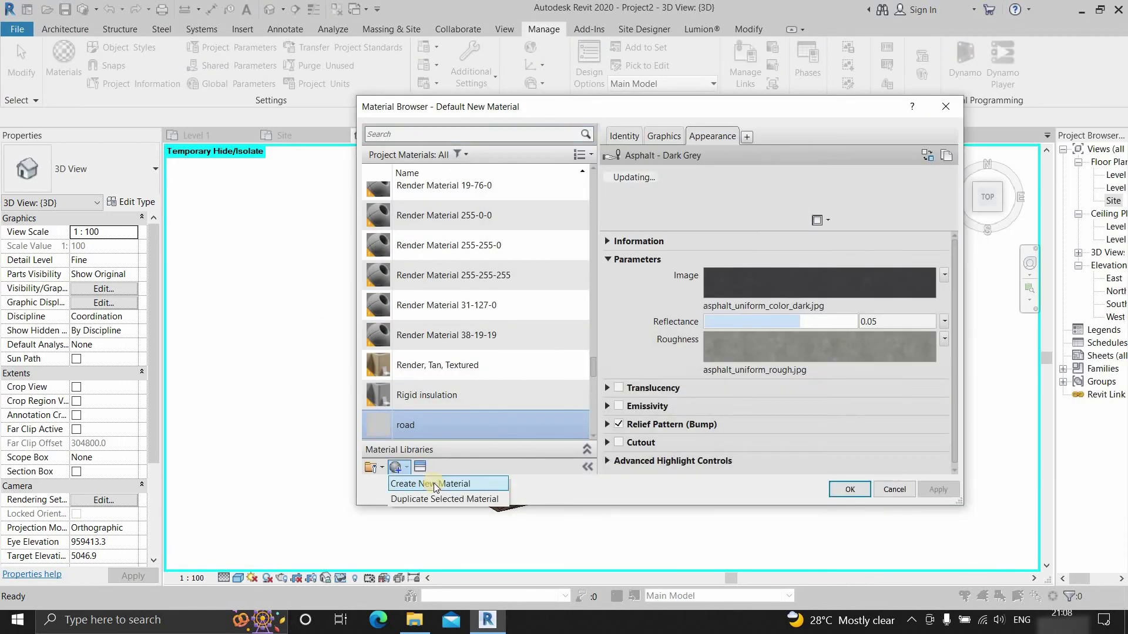
pyautogui.click(433, 483)
pyautogui.write('The')
pyautogui.write('rmo plastic paint')
# Replace the paint material's appearance asset with Acetal Resin (White), searching for plastic, and accept the material changes
pyautogui.click(663, 136)
pyautogui.click(711, 136)
pyautogui.click(927, 155)
pyautogui.write('plastic')
pyautogui.click(536, 211)
pyautogui.doubleClick(664, 266)
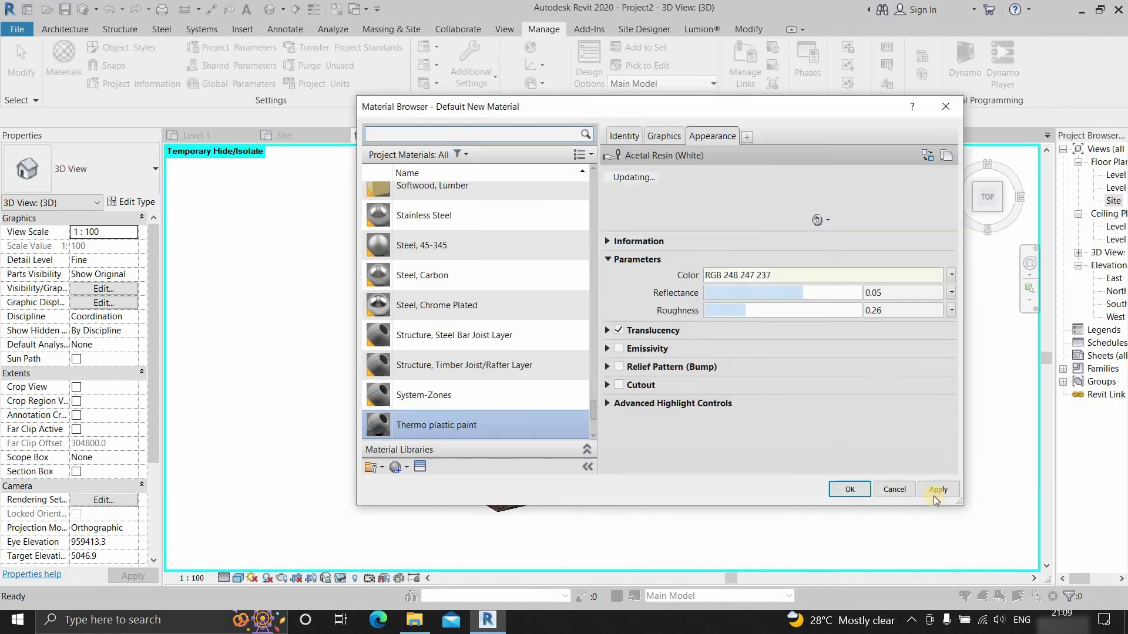
pyautogui.click(849, 489)
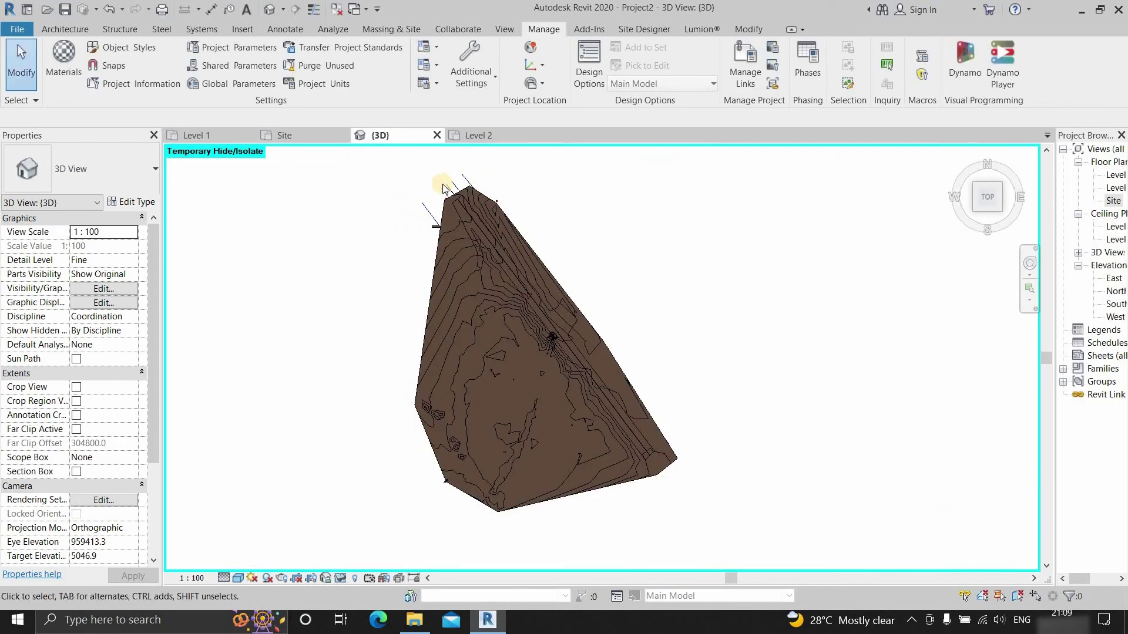
# Assign the road material to the main road subregion
pyautogui.scroll(2, 447, 191)
pyautogui.click(468, 234)
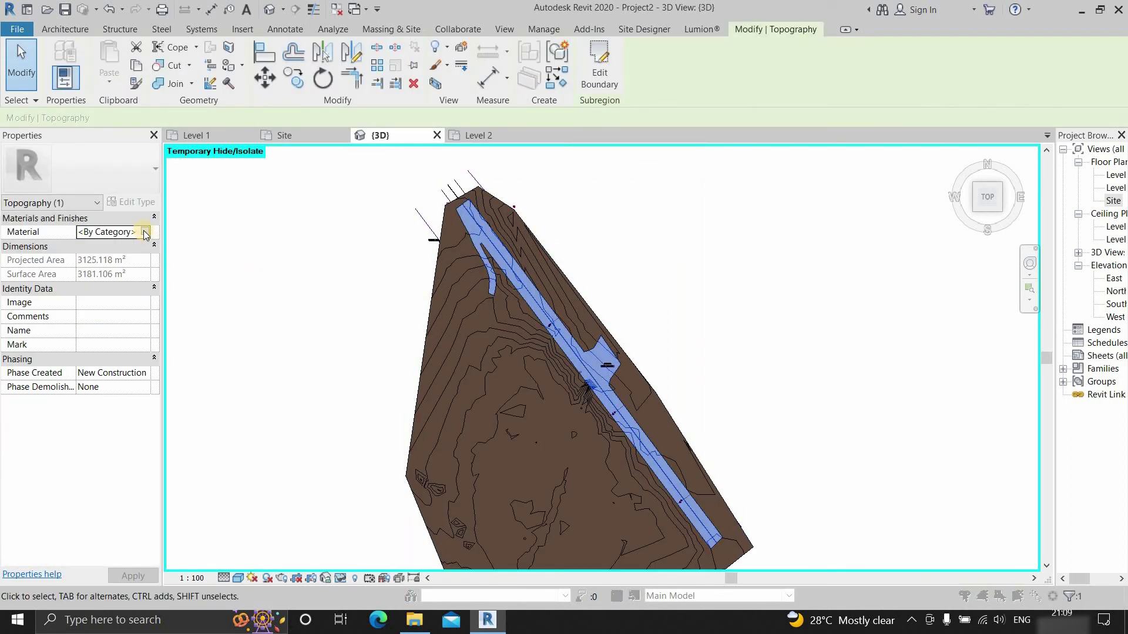
pyautogui.click(145, 233)
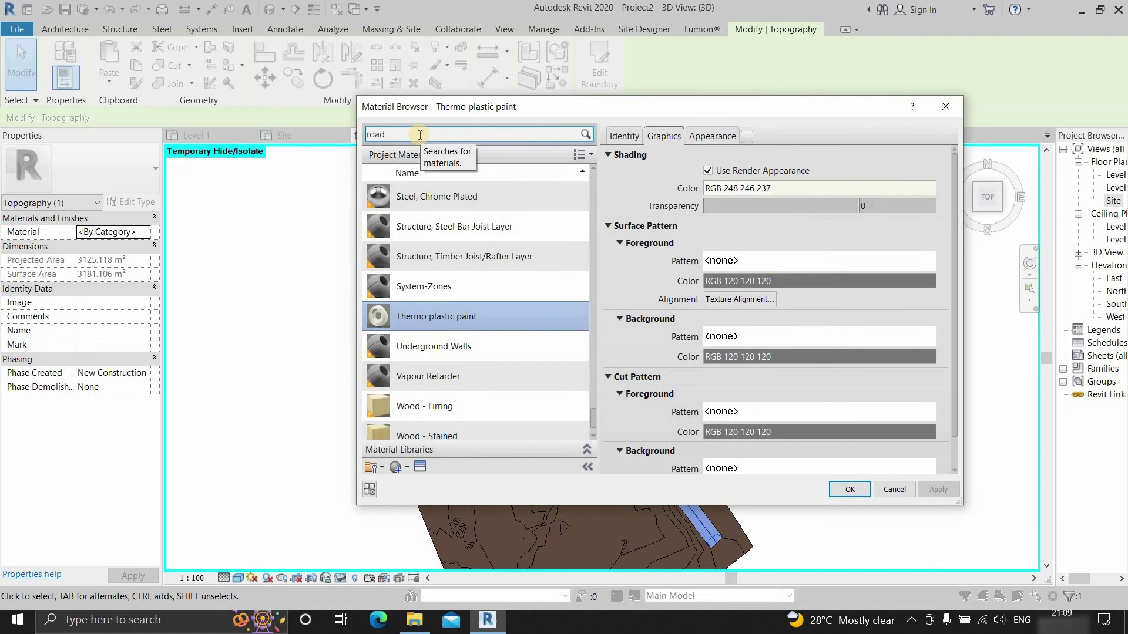
pyautogui.write('road')
pyautogui.press('Return')
pyautogui.click(453, 213)
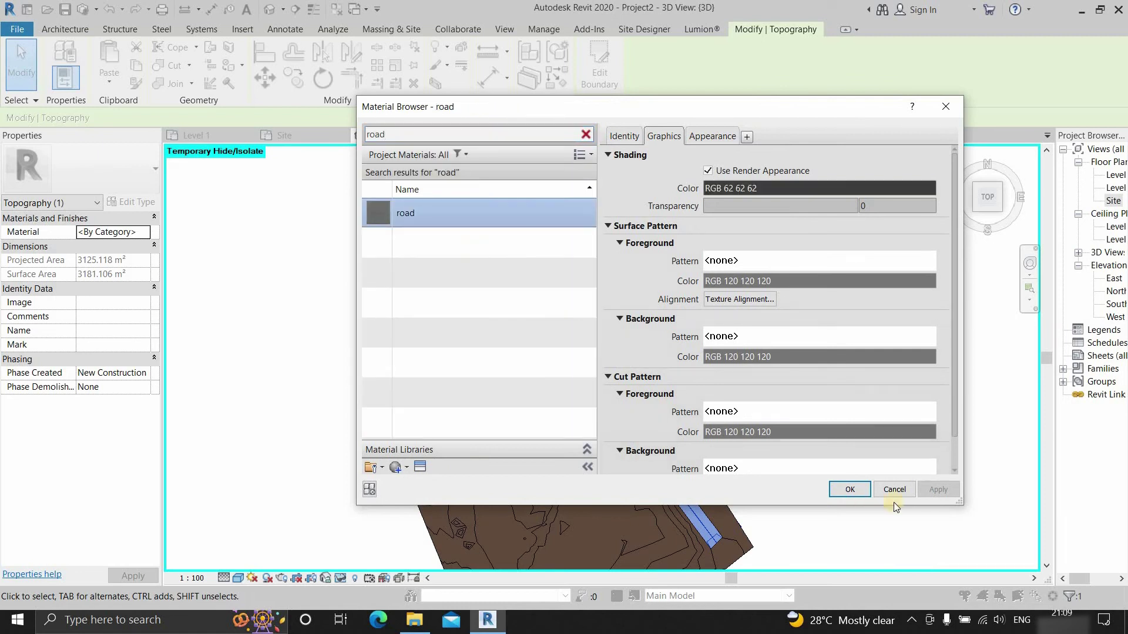
pyautogui.click(851, 490)
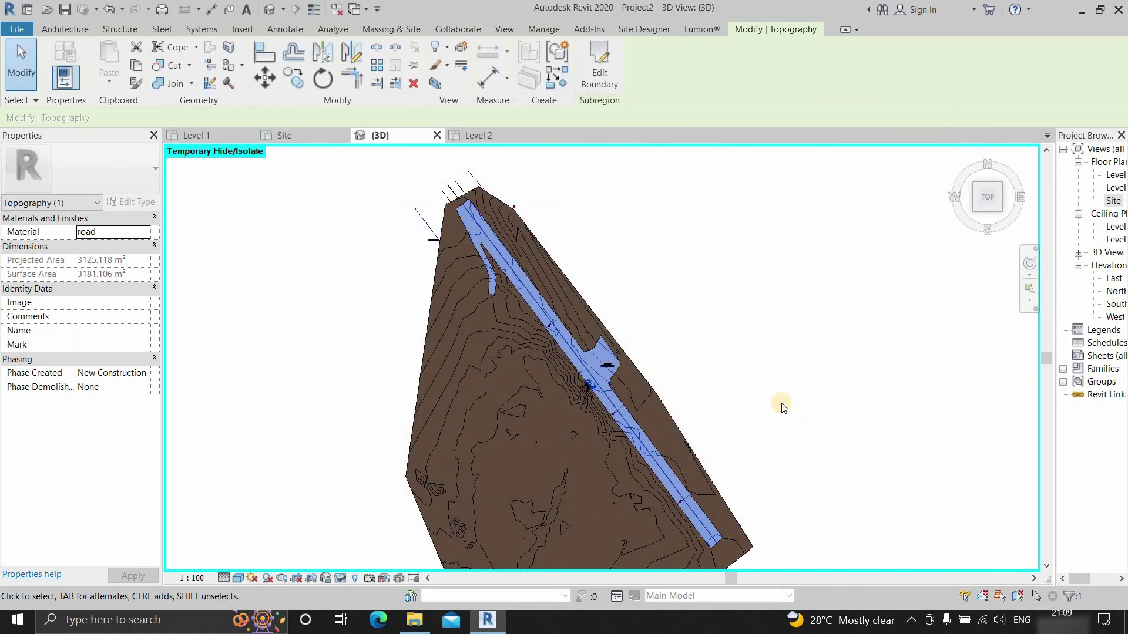
pyautogui.click(783, 408)
# Assign the Thermo plastic paint material to the narrow strip subregion along the middle of the road
pyautogui.scroll(5, 558, 326)
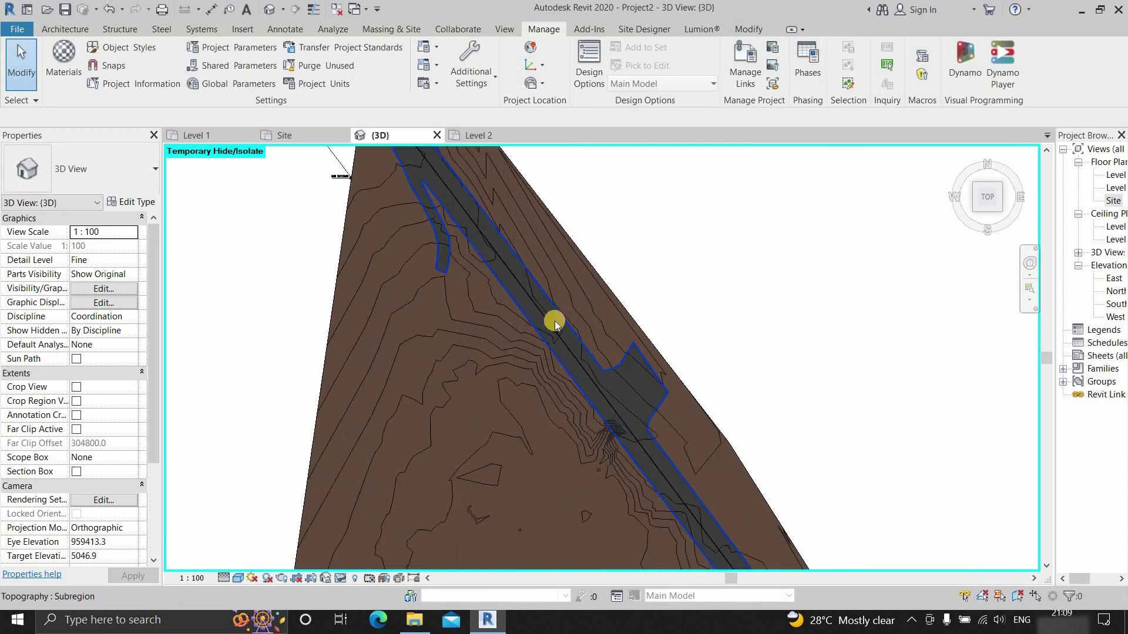
pyautogui.scroll(5, 552, 330)
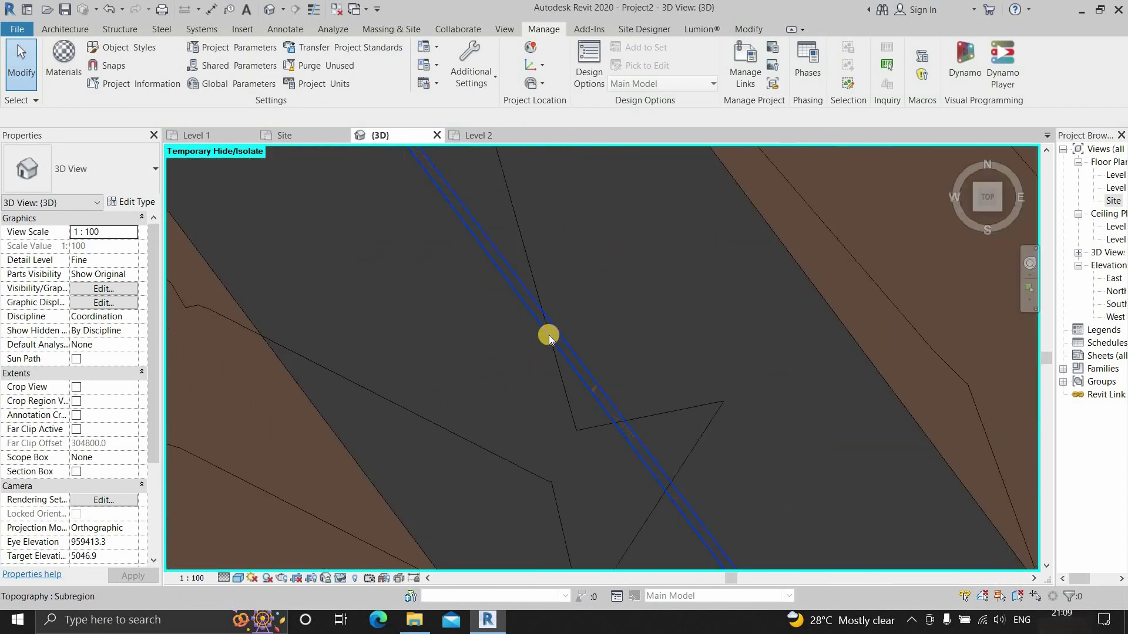
pyautogui.click(559, 328)
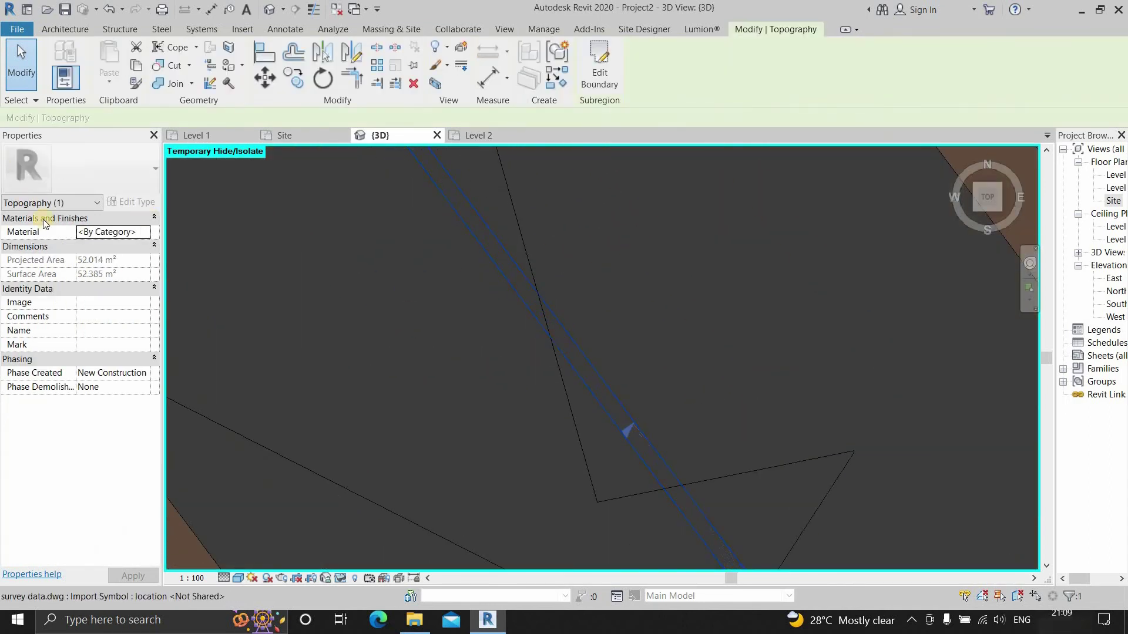
pyautogui.click(145, 232)
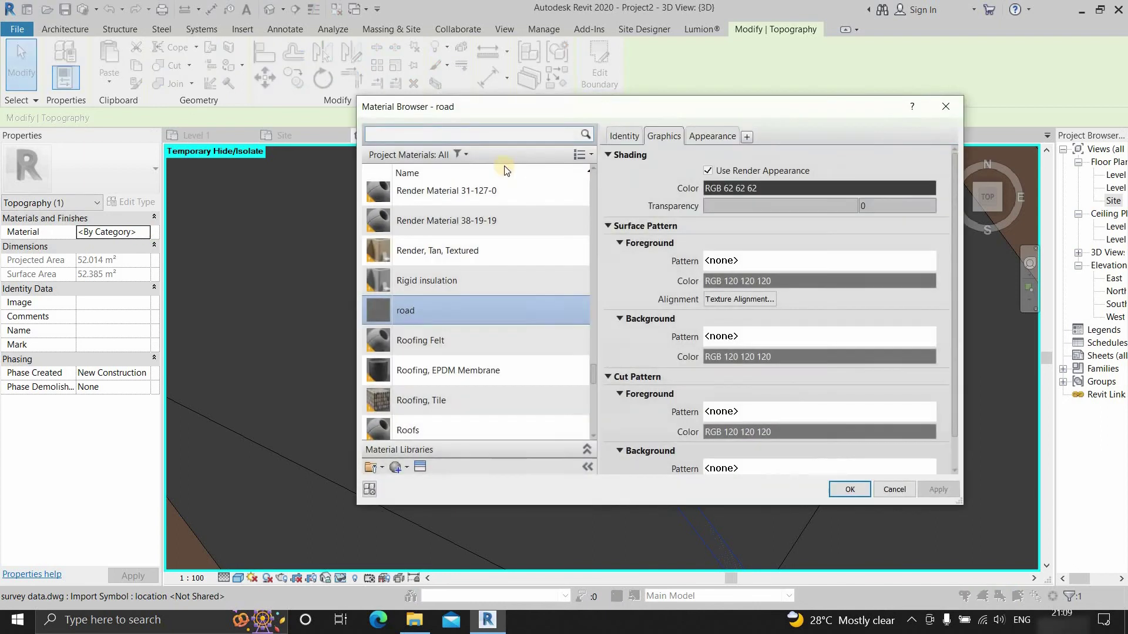
pyautogui.click(496, 135)
pyautogui.write('thermo')
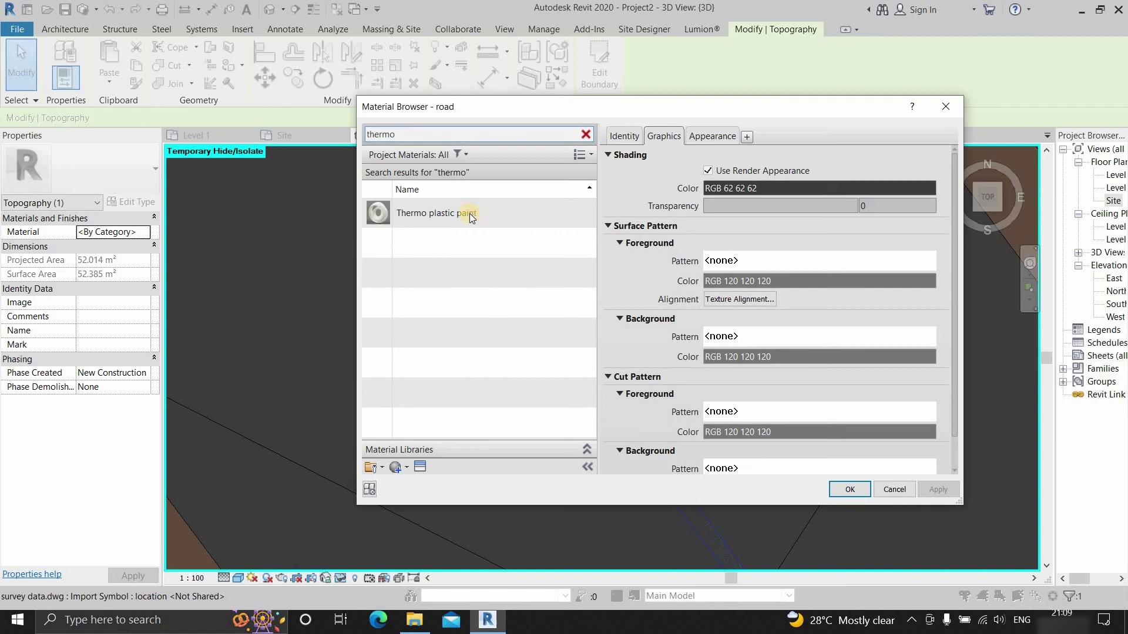
pyautogui.click(470, 213)
pyautogui.click(849, 488)
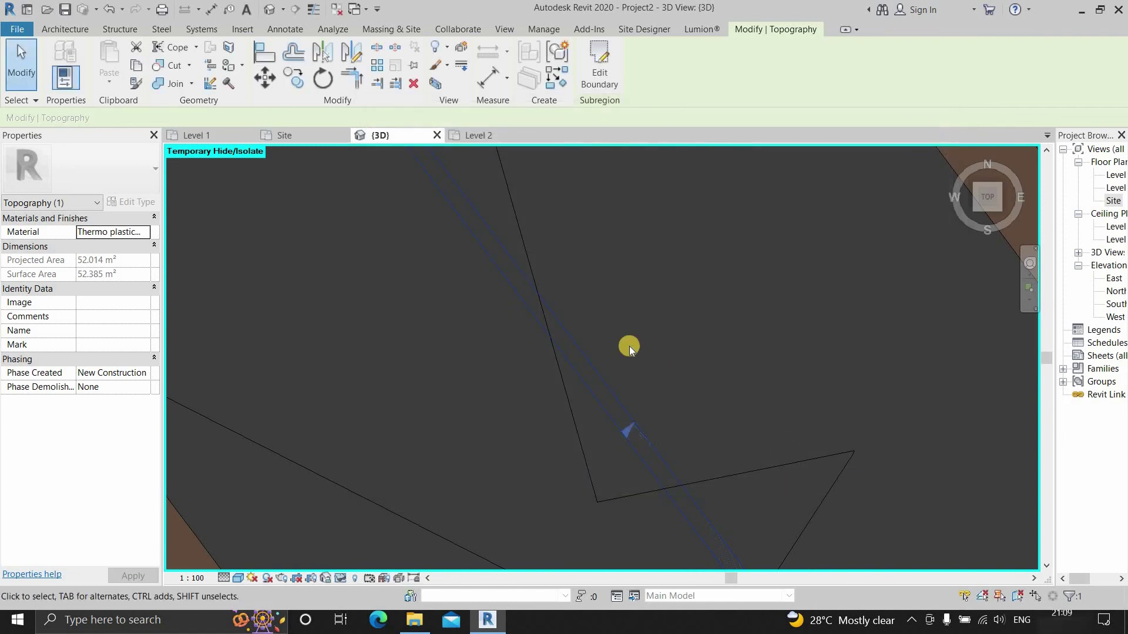
pyautogui.press('Escape')
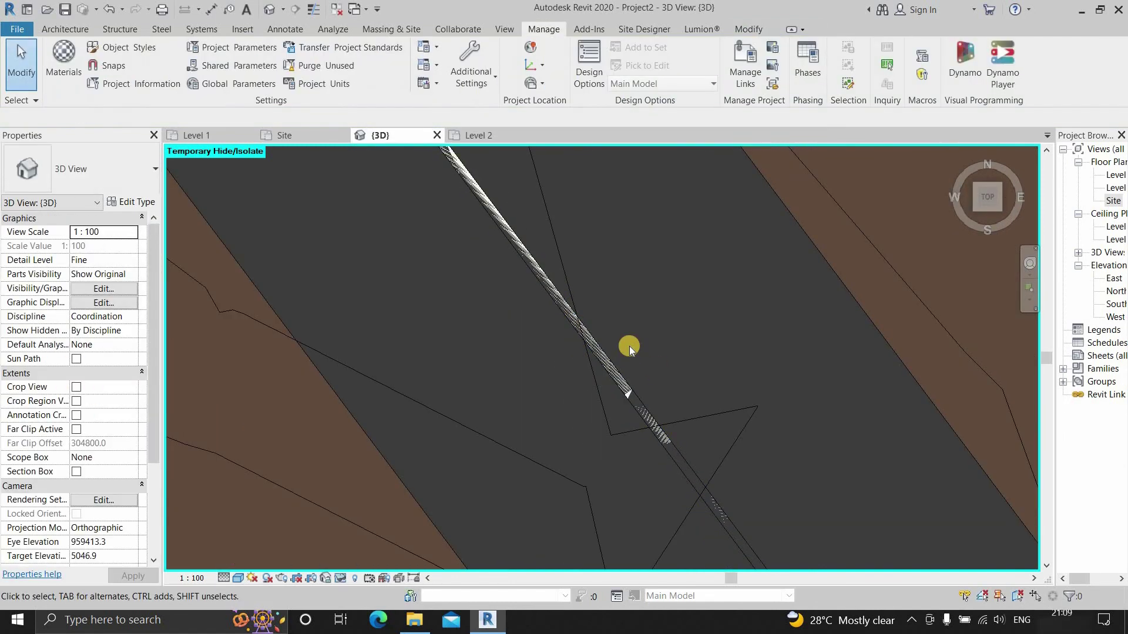
# Examine the terrain and the road surface in 3D from a low side angle
pyautogui.moveTo(629, 347)
pyautogui.keyDown('shift'); pyautogui.mouseDown(button='middle')
pyautogui.moveTo(504, 461)
pyautogui.moveTo(531, 378)
pyautogui.moveTo(699, 354)
pyautogui.moveTo(634, 285)
pyautogui.moveTo(634, 357)
pyautogui.mouseUp(button='middle'); pyautogui.keyUp('shift')
pyautogui.scroll(5, 633, 353)
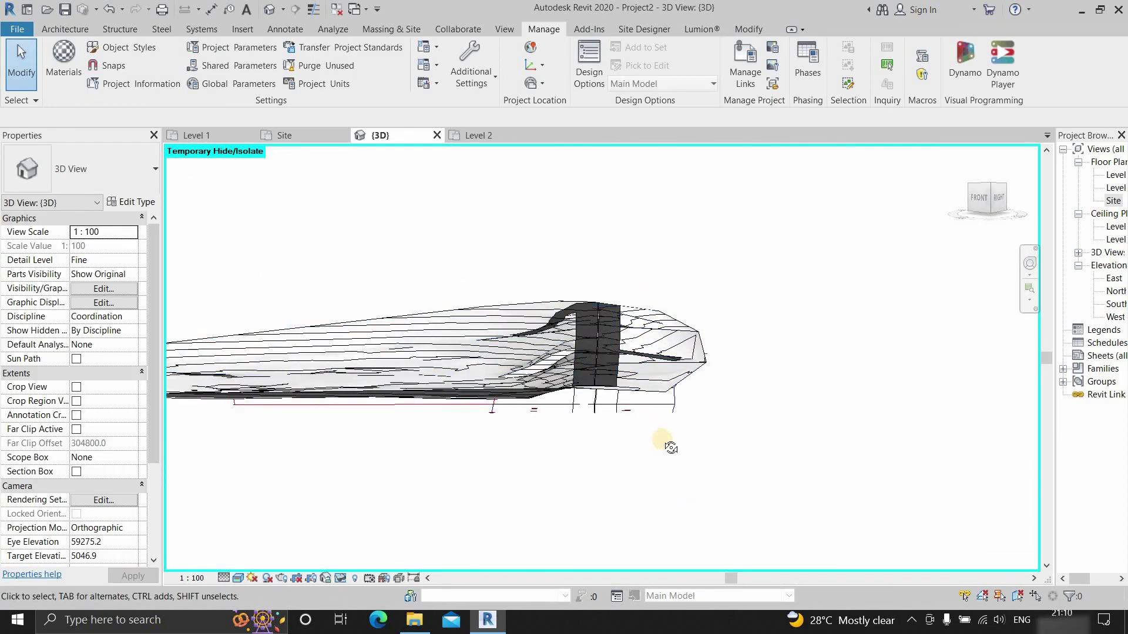
pyautogui.moveTo(663, 441)
pyautogui.keyDown('shift'); pyautogui.mouseDown(button='middle')
pyautogui.moveTo(662, 423)
pyautogui.moveTo(672, 440)
pyautogui.mouseUp(button='middle'); pyautogui.keyUp('shift')
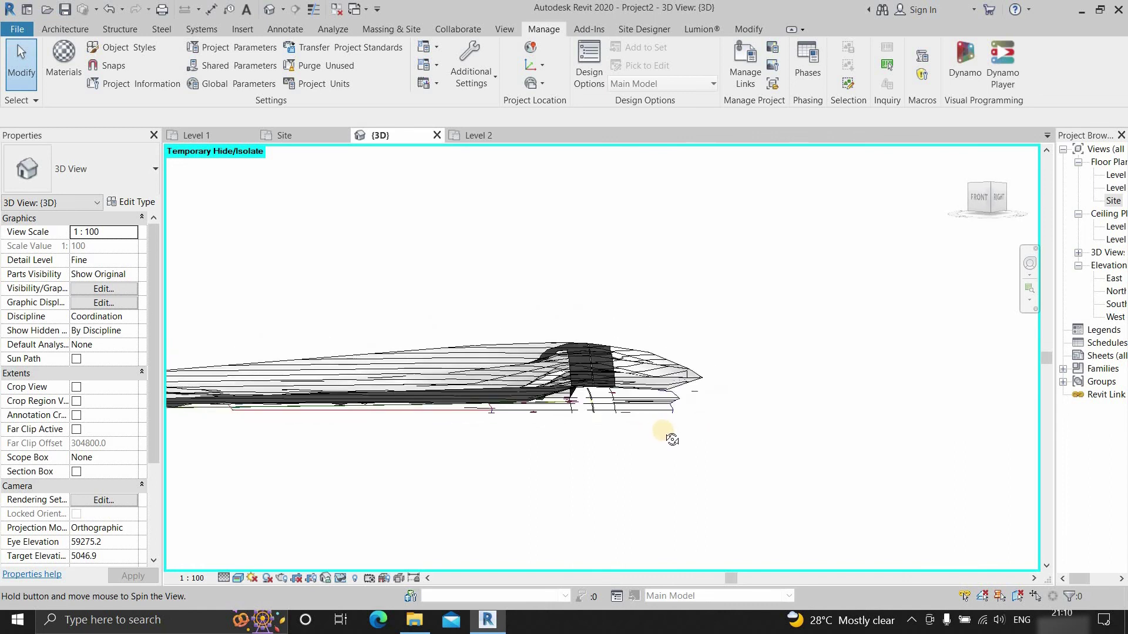